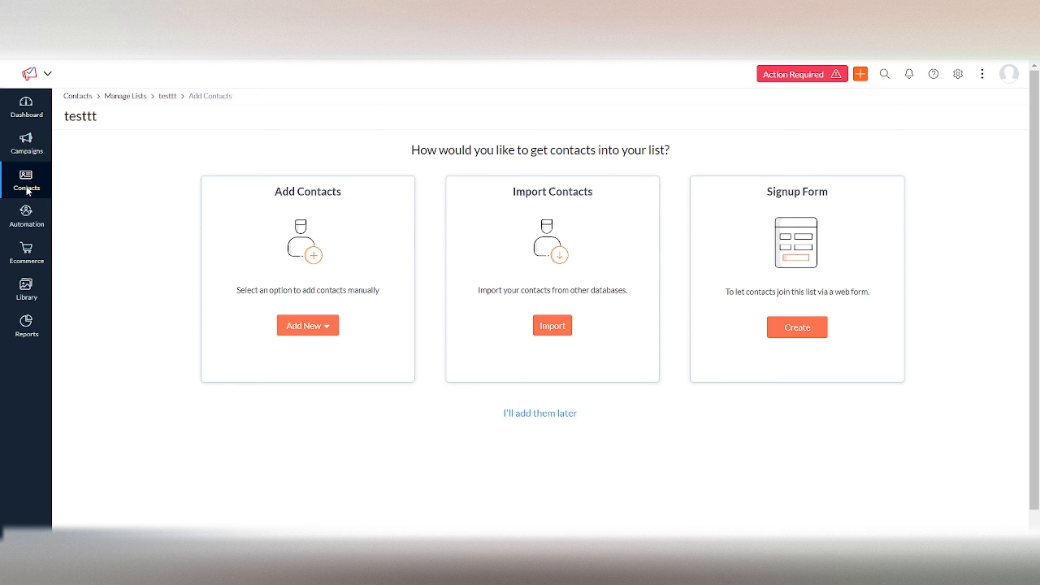
# Start a new contact segment from the Segments area and name it "Testtt"
pyautogui.moveTo(27, 188)
pyautogui.click(90, 292)
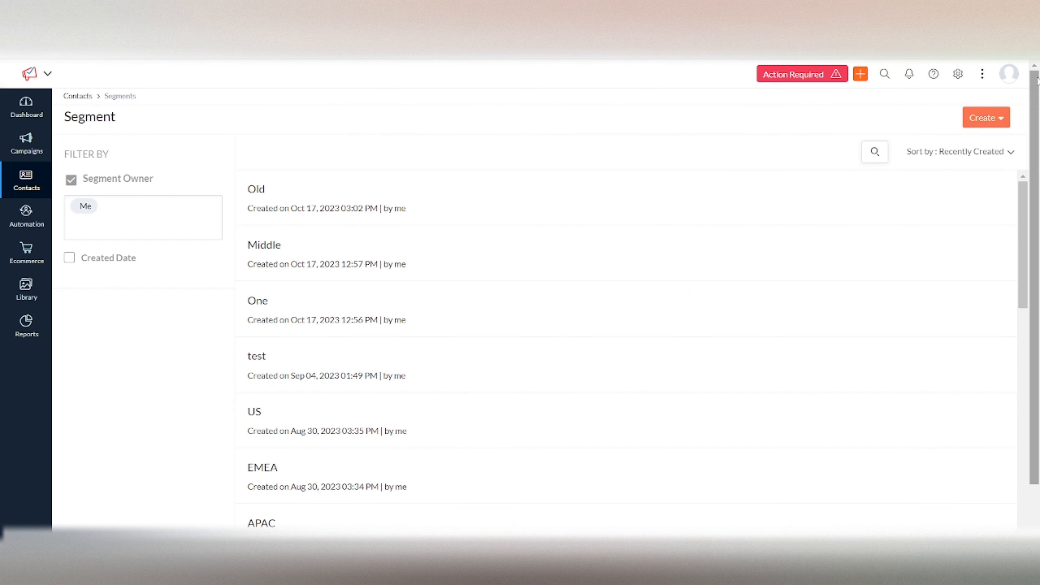
pyautogui.moveTo(19, 183)
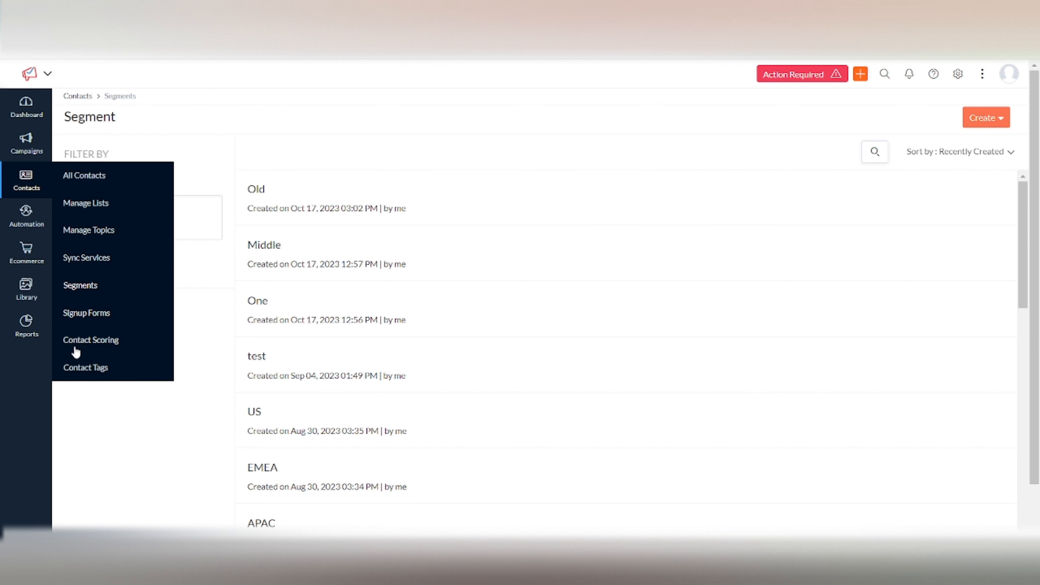
pyautogui.click(980, 120)
pyautogui.click(967, 141)
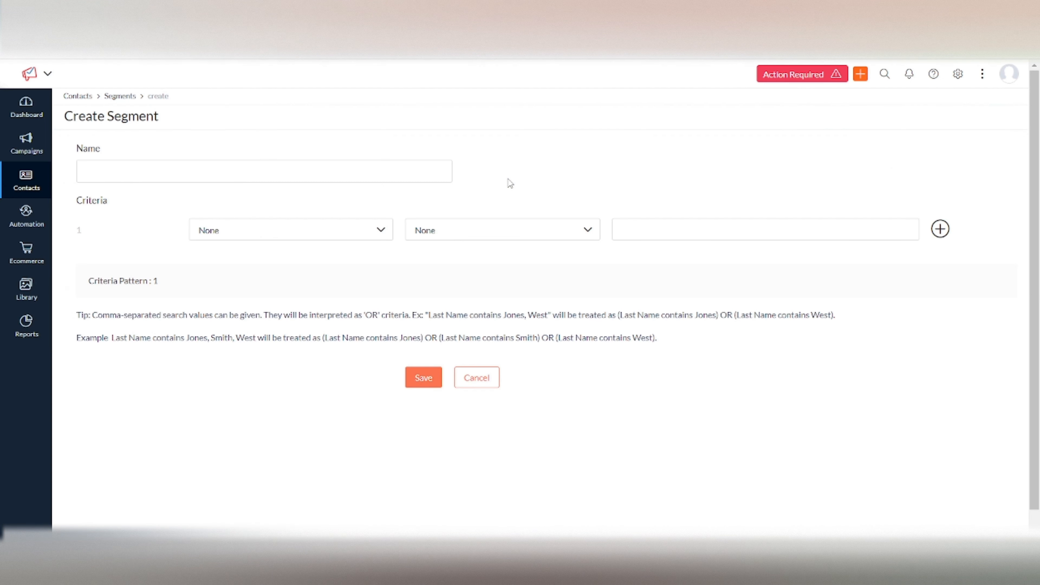
pyautogui.click(208, 170)
pyautogui.write('Testtt')
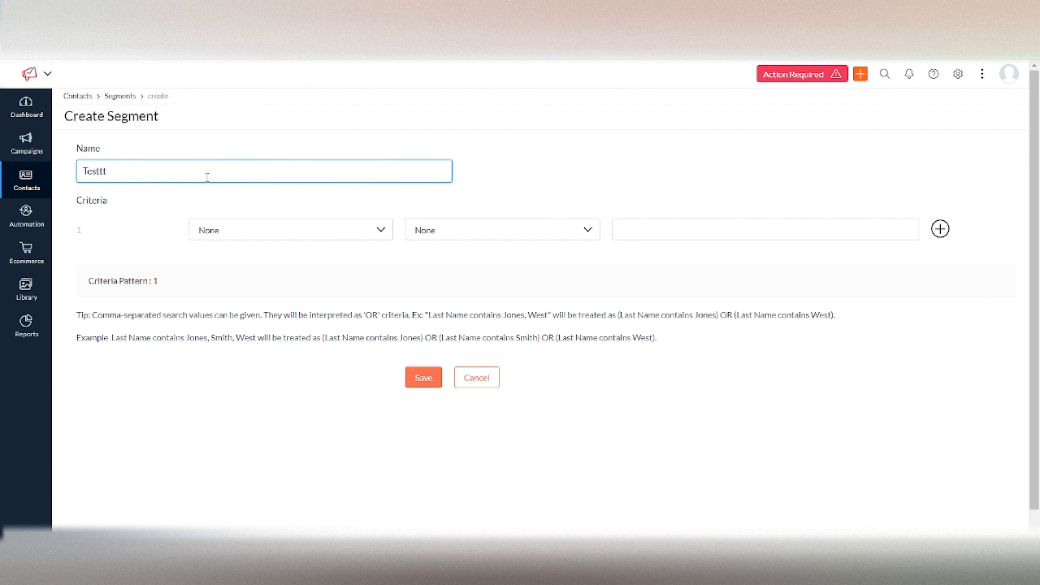
pyautogui.click(127, 235)
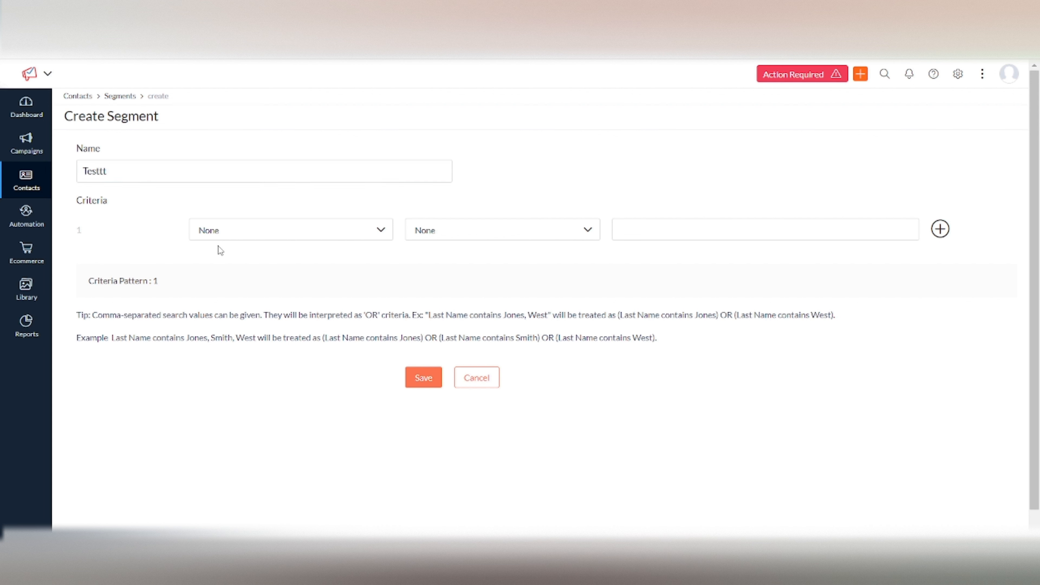
# Examine the field categories available for the first segment criterion, from Predefined Fields to CRM Accounts fields
pyautogui.click(247, 238)
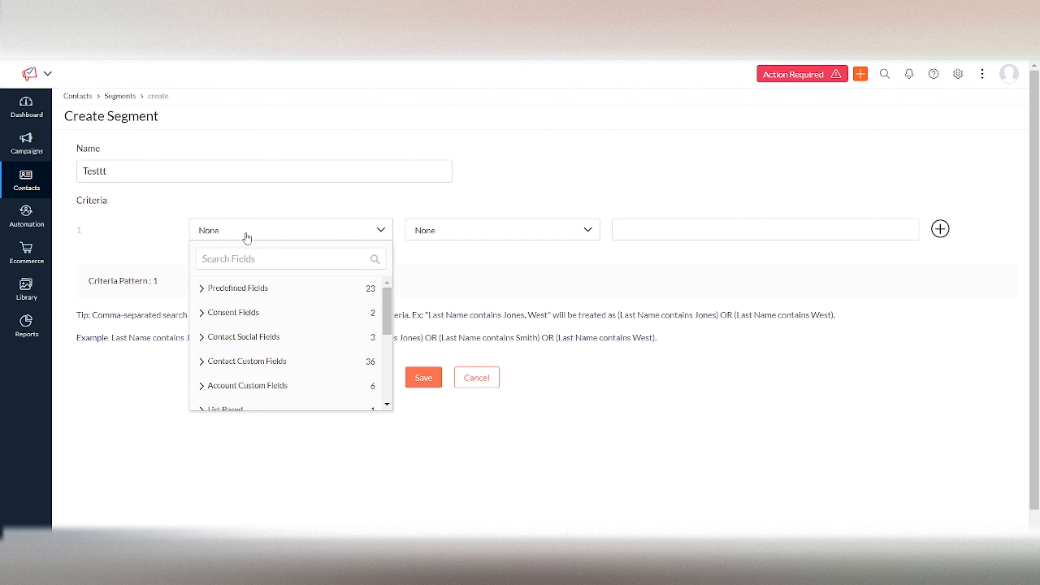
pyautogui.scroll(-3, 266, 329)
pyautogui.scroll(-2, 270, 330)
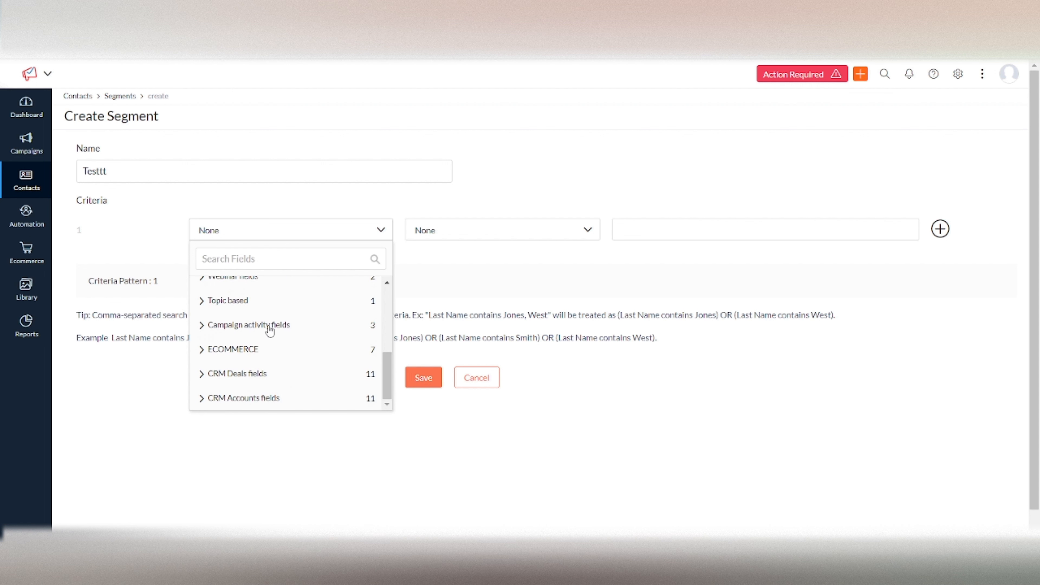
pyautogui.scroll(4, 270, 330)
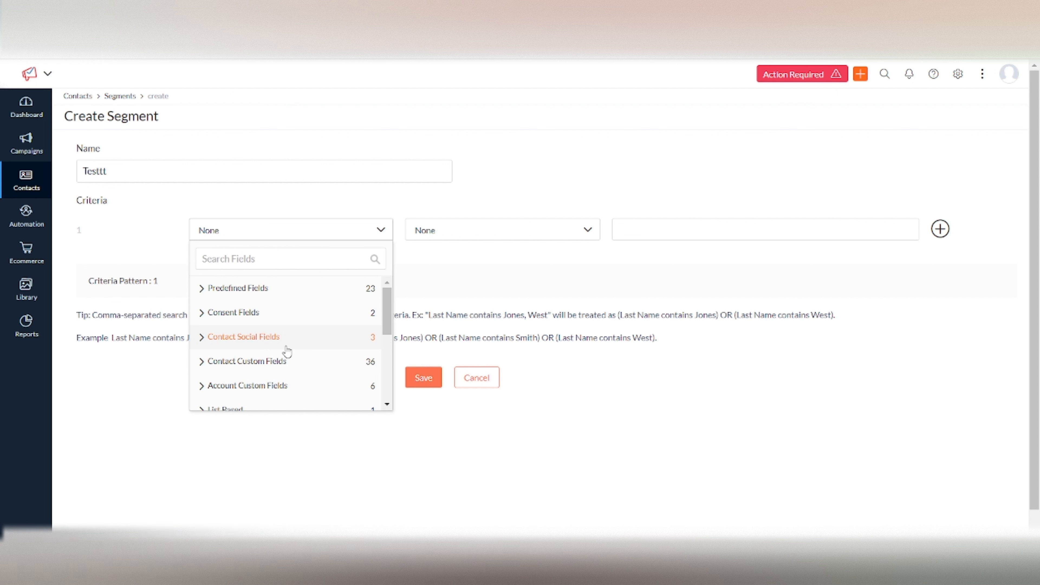
pyautogui.scroll(-3, 286, 348)
pyautogui.scroll(3, 285, 352)
pyautogui.scroll(-1, 293, 371)
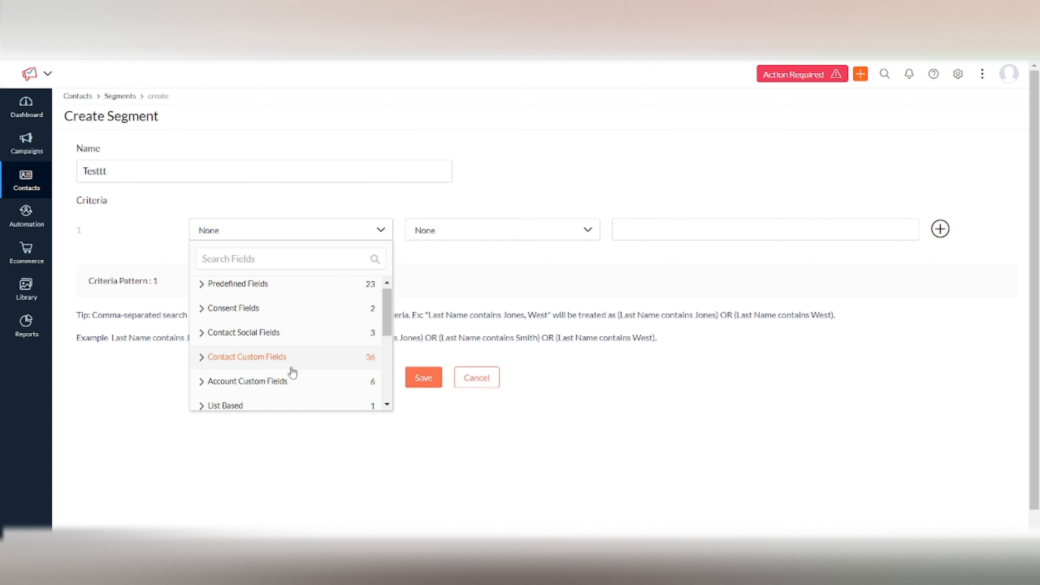
pyautogui.scroll(-3, 258, 344)
pyautogui.scroll(-3, 243, 352)
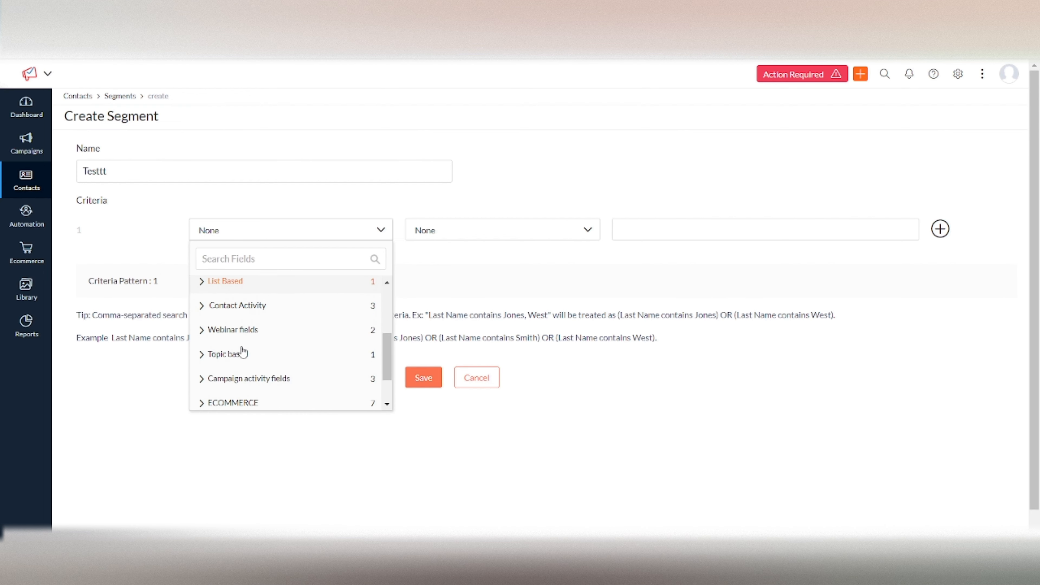
pyautogui.scroll(-2, 243, 351)
pyautogui.scroll(3, 243, 352)
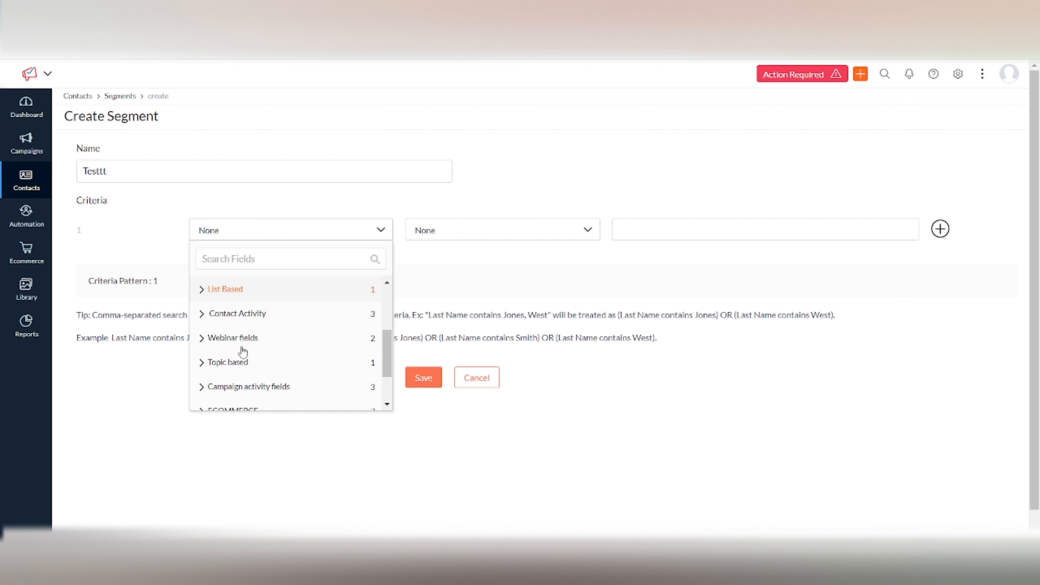
pyautogui.scroll(-3, 241, 351)
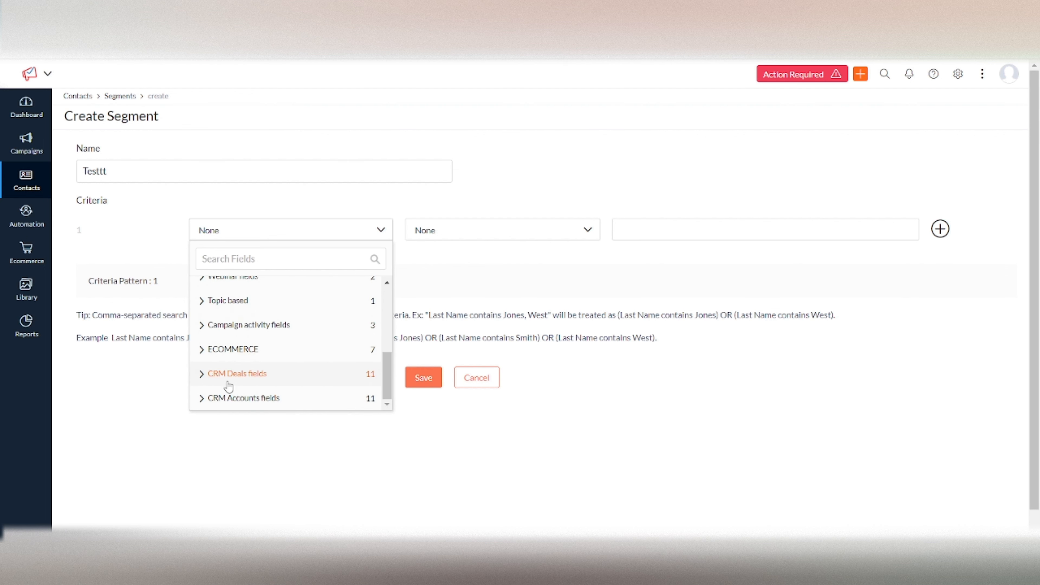
pyautogui.scroll(5, 274, 379)
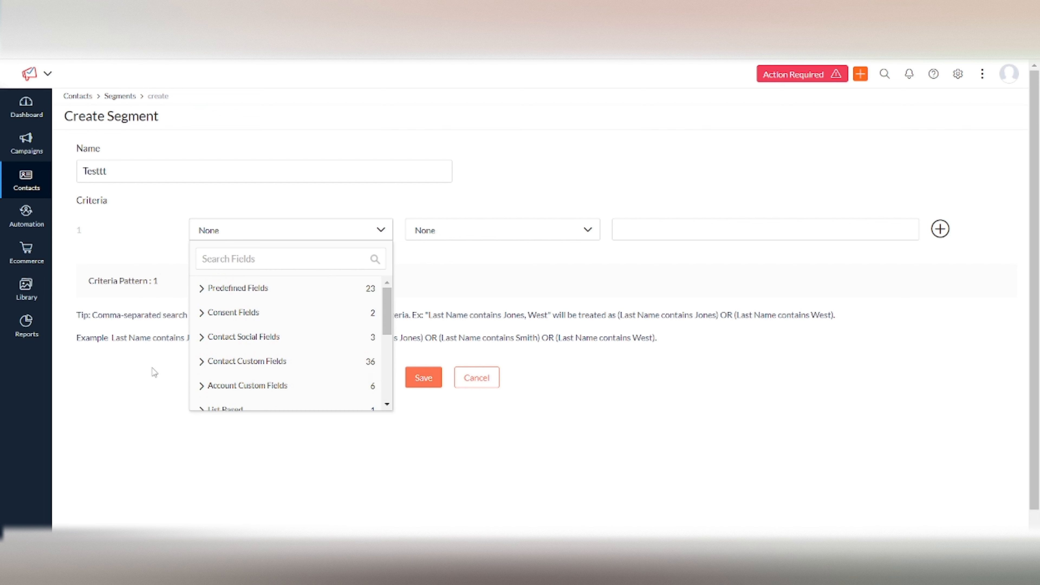
pyautogui.scroll(-5, 235, 355)
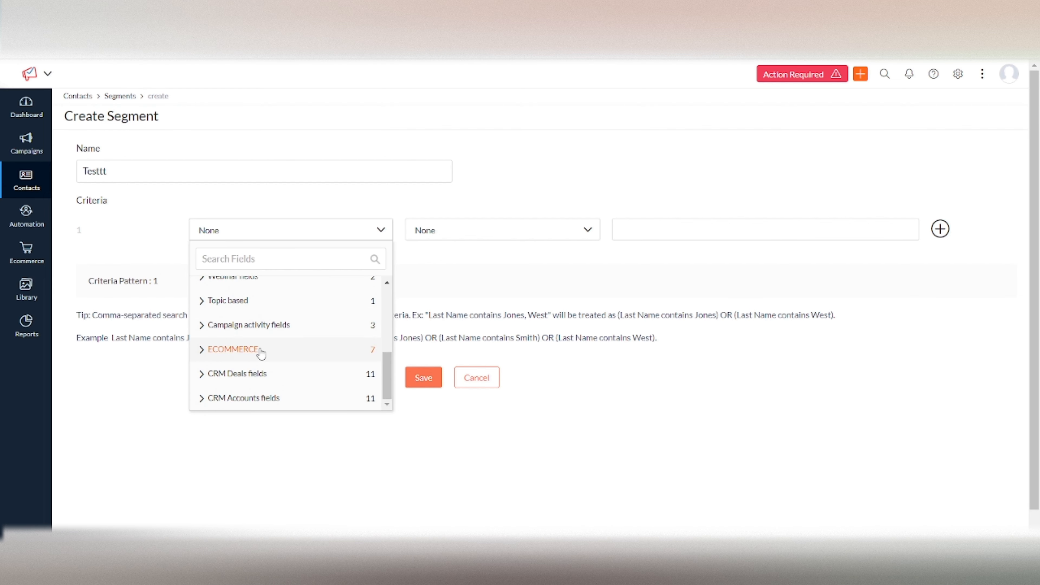
# Define the first criterion with the Ecommerce field Total Orders, the = operator and the value 10
pyautogui.click(261, 353)
pyautogui.scroll(-3, 261, 350)
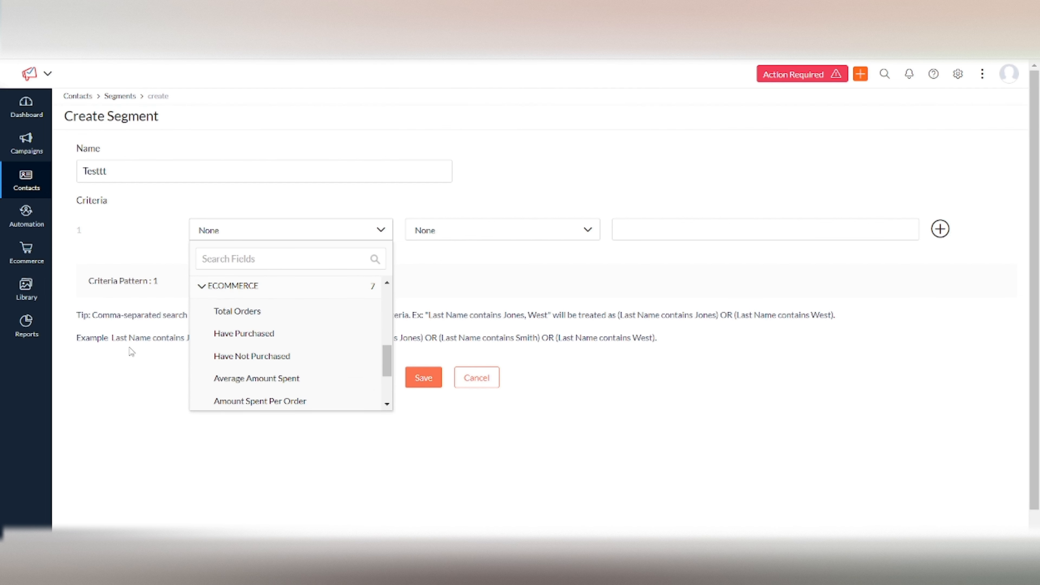
pyautogui.click(229, 316)
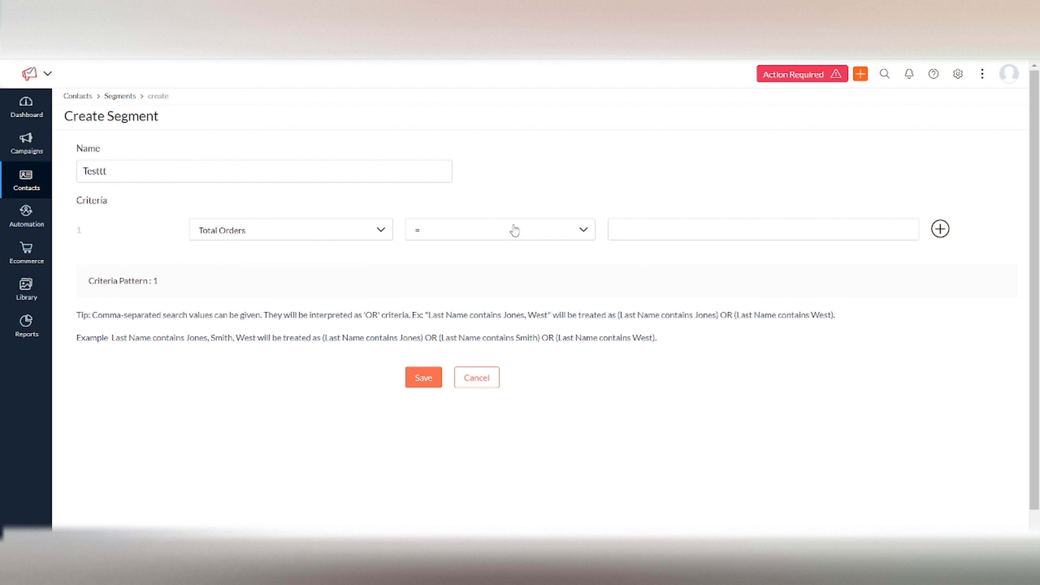
pyautogui.click(512, 230)
pyautogui.click(471, 250)
pyautogui.click(677, 231)
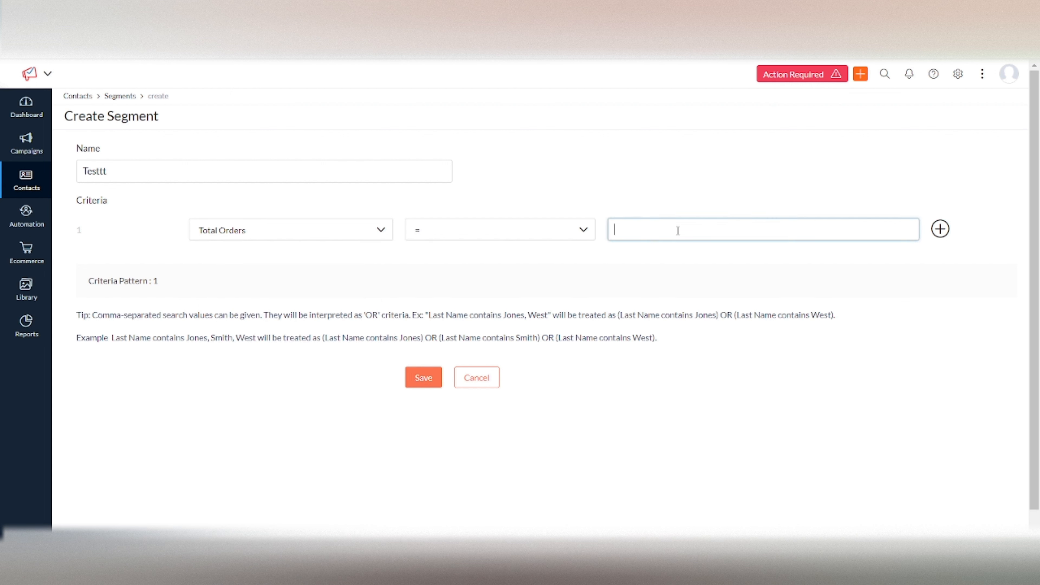
pyautogui.write('10')
pyautogui.click(835, 277)
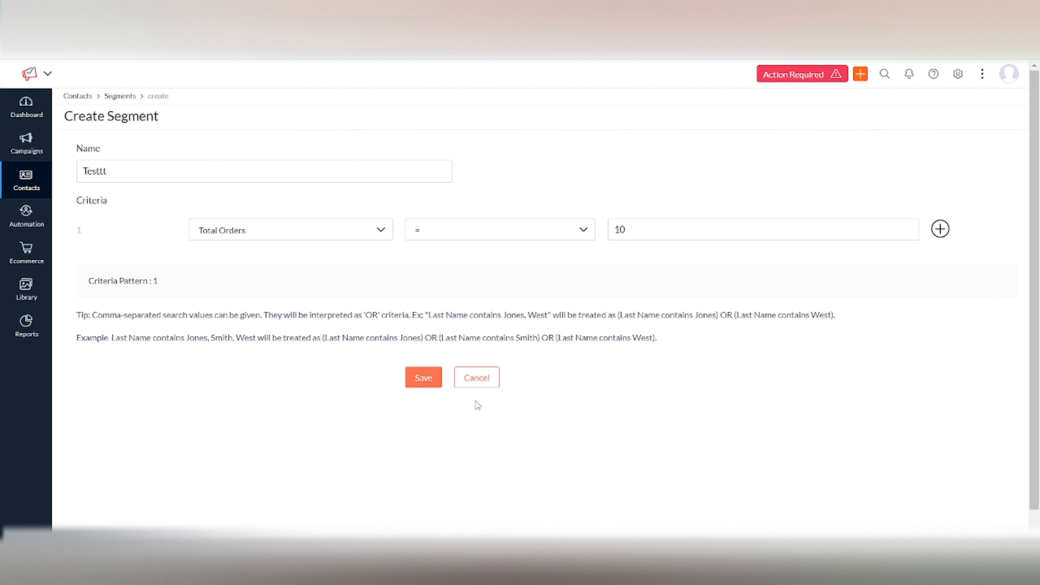
# Change the value of the Total Orders criterion to 1
pyautogui.click(645, 229)
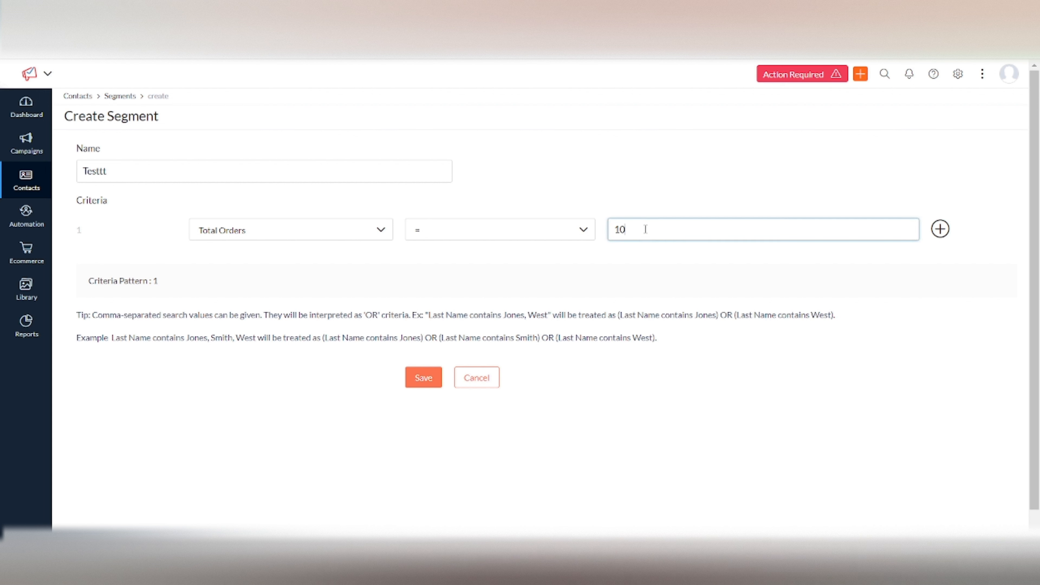
pyautogui.press('BackSpace')
pyautogui.click(788, 299)
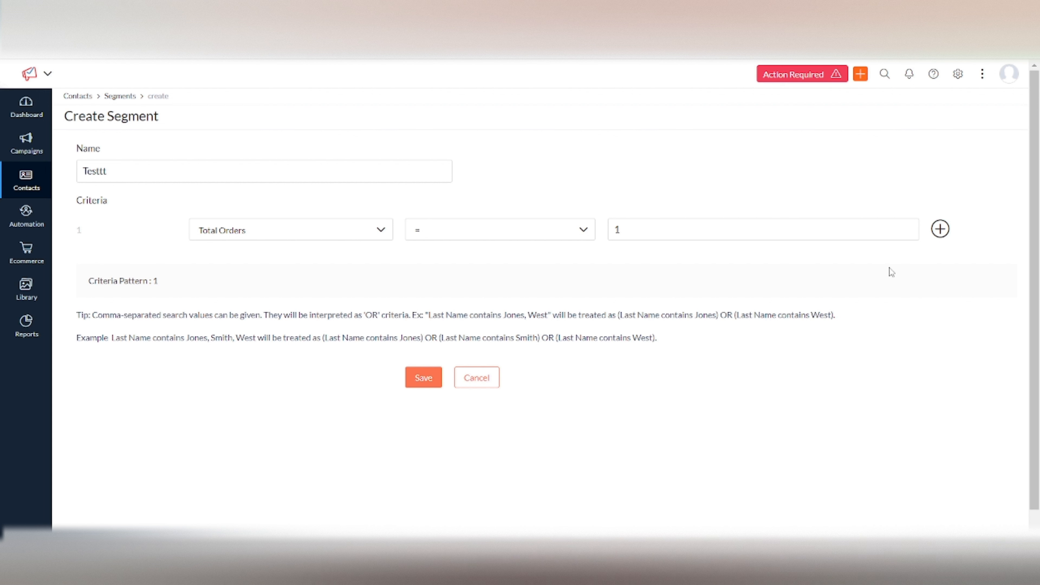
# Add a second criterion and base it on the predefined field Country
pyautogui.click(940, 231)
pyautogui.click(265, 283)
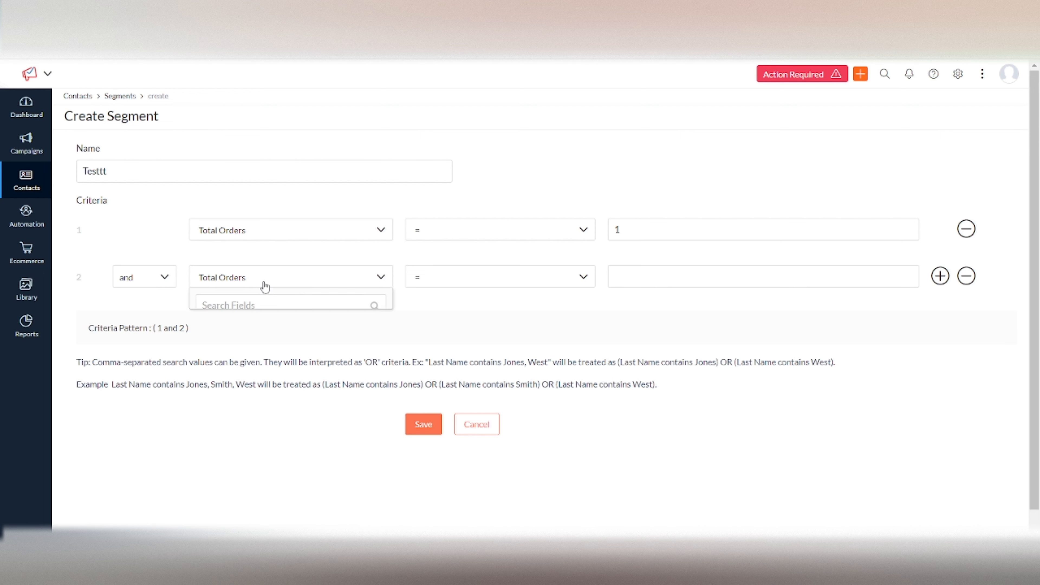
pyautogui.scroll(-3, 258, 418)
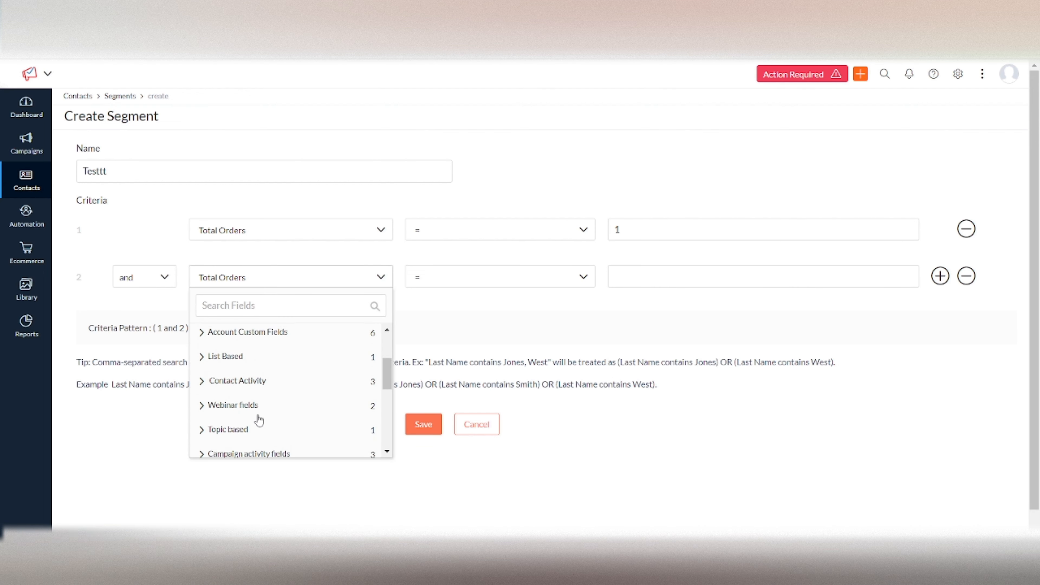
pyautogui.scroll(3, 258, 418)
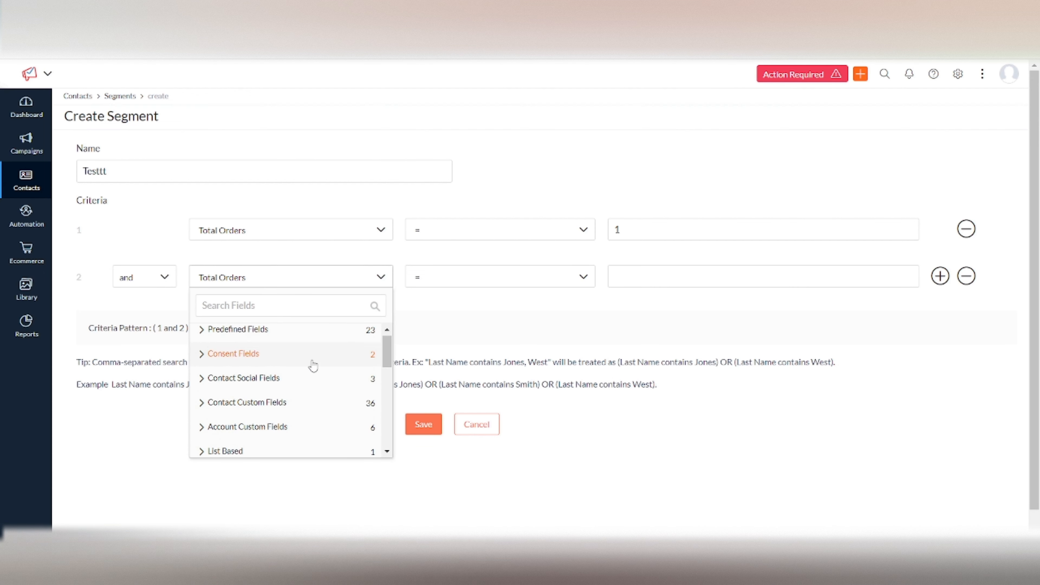
pyautogui.scroll(1, 281, 348)
pyautogui.click(282, 339)
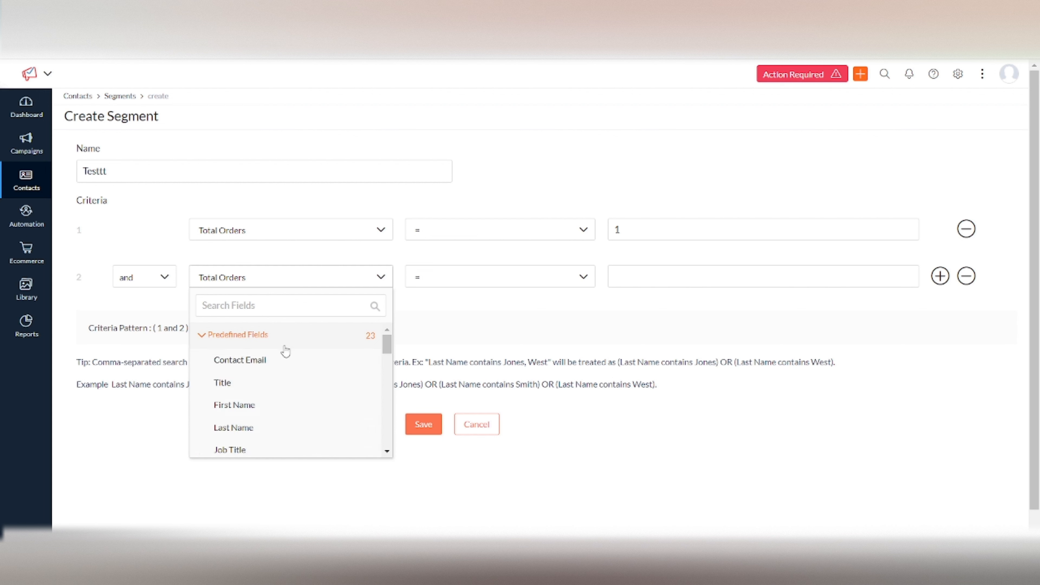
pyautogui.scroll(-5, 281, 395)
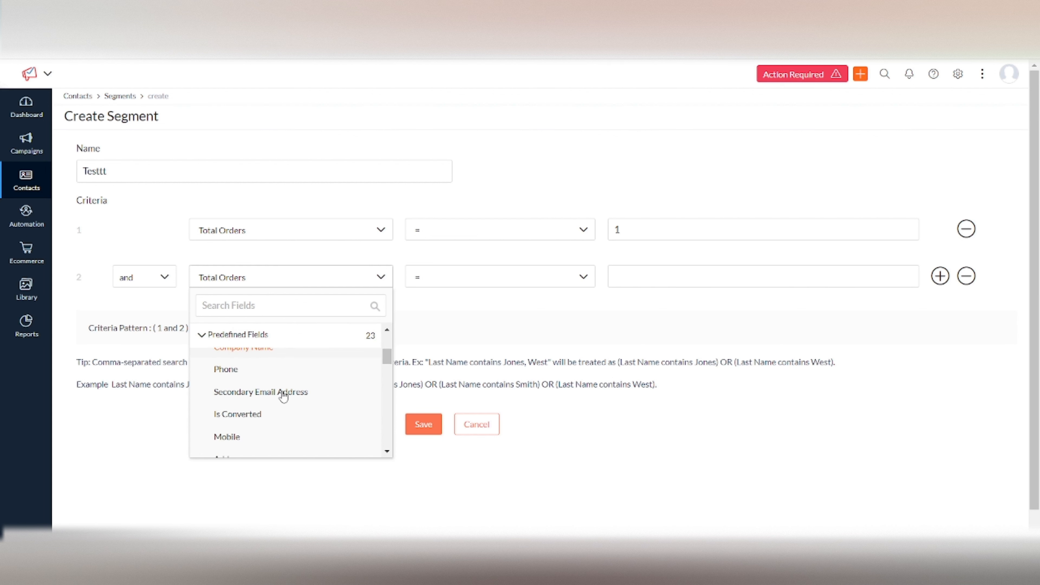
pyautogui.scroll(-3, 281, 397)
pyautogui.scroll(2, 281, 396)
pyautogui.scroll(-1, 282, 396)
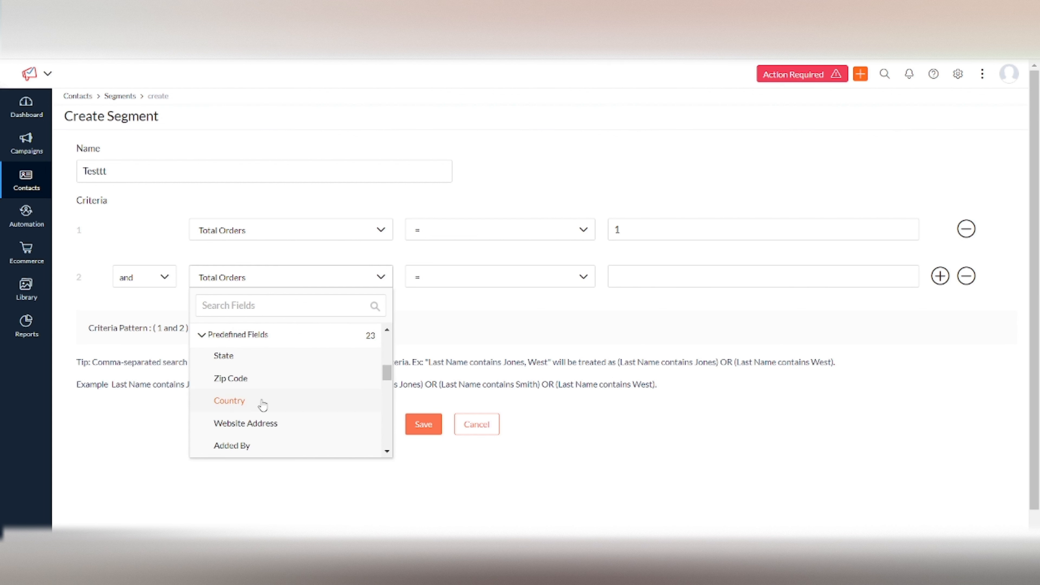
pyautogui.click(262, 402)
# Set the Country criterion's condition to "is" with the value USA
pyautogui.click(476, 285)
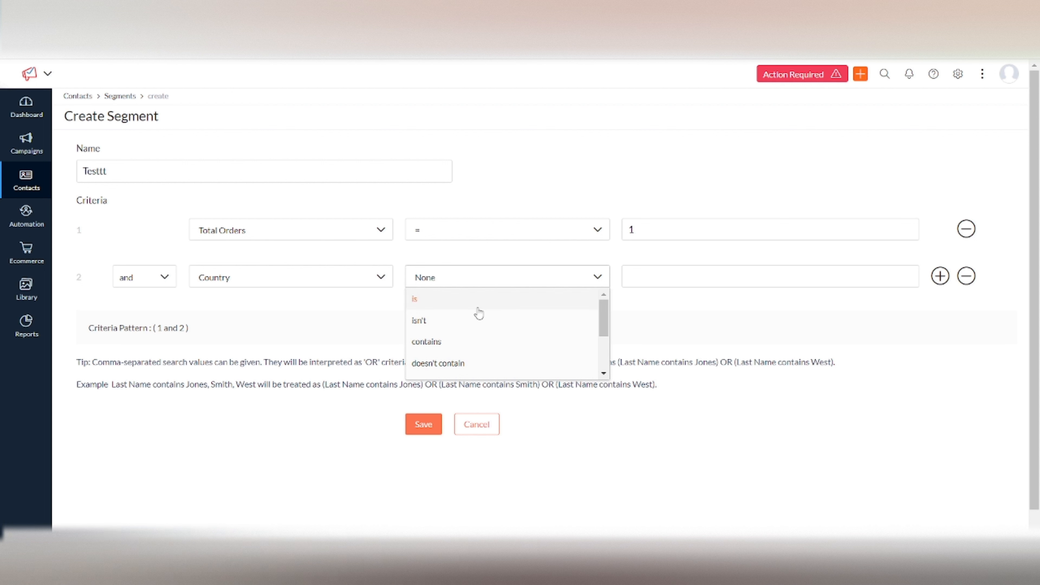
pyautogui.click(440, 302)
pyautogui.click(633, 282)
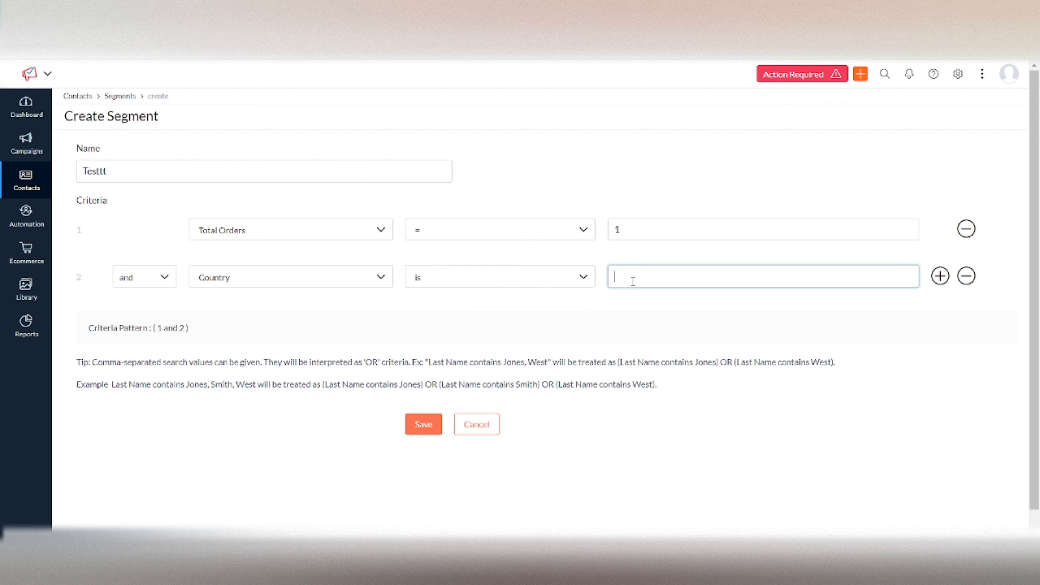
pyautogui.write('USA')
pyautogui.click(329, 348)
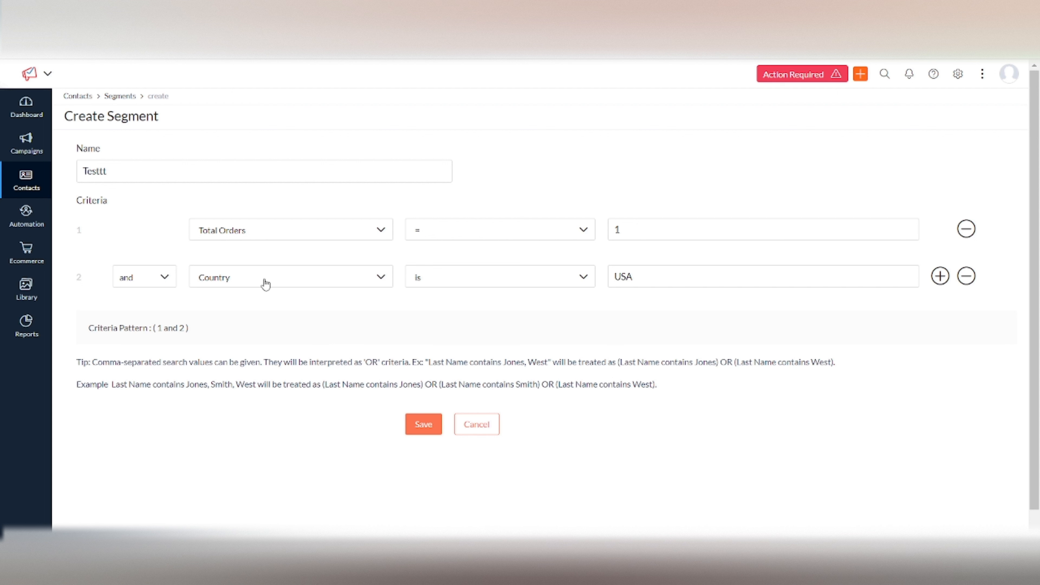
# Check the and/or options for combining the two criteria, and add another criterion row below Country
pyautogui.click(642, 233)
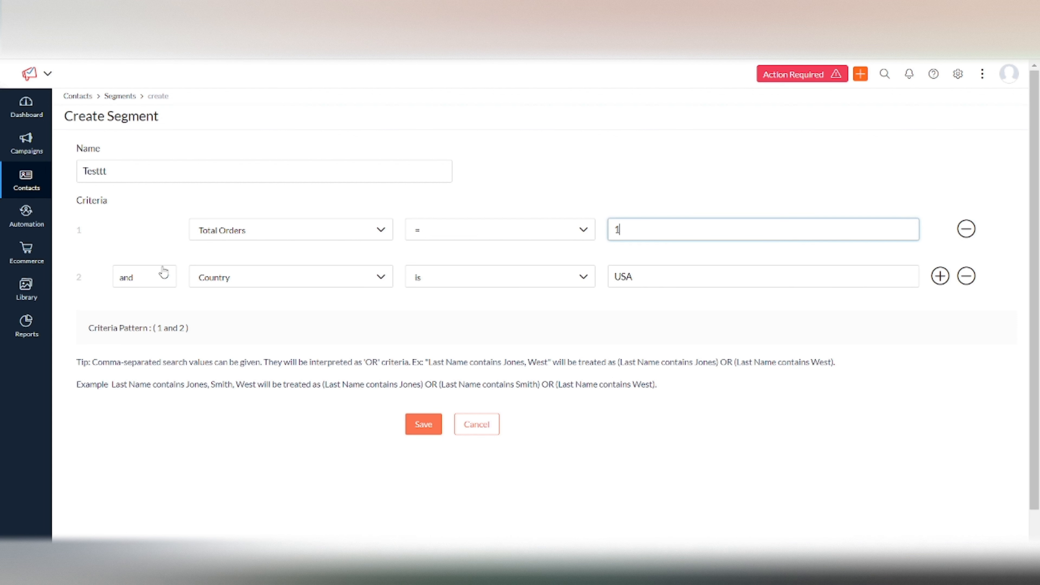
pyautogui.click(152, 244)
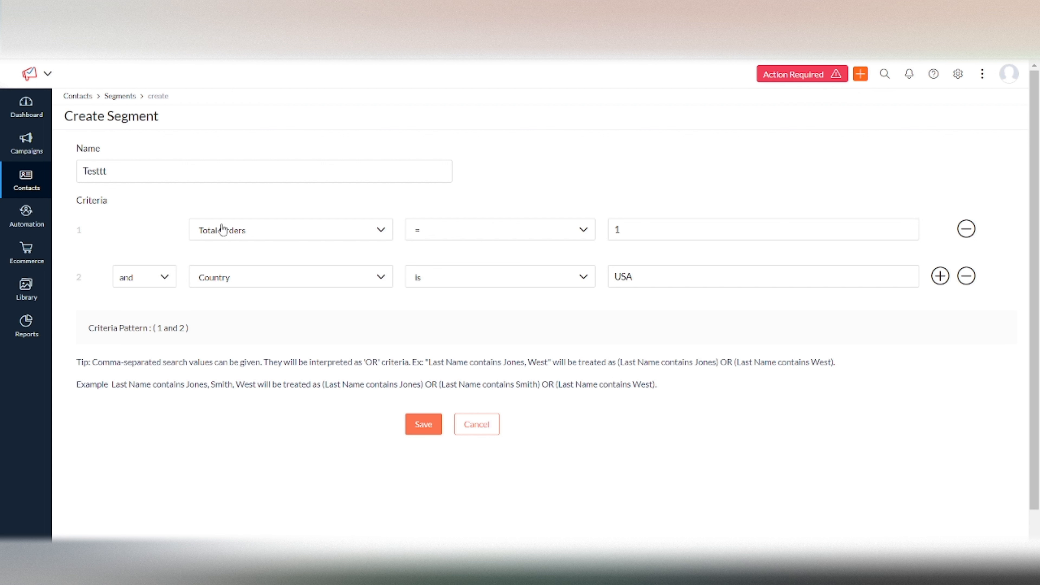
pyautogui.click(168, 280)
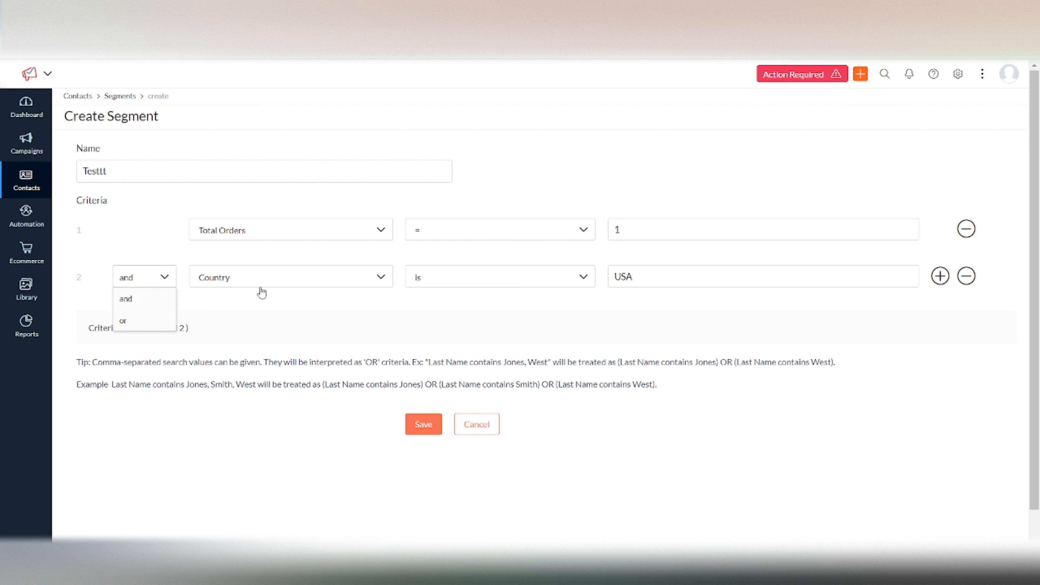
pyautogui.click(745, 202)
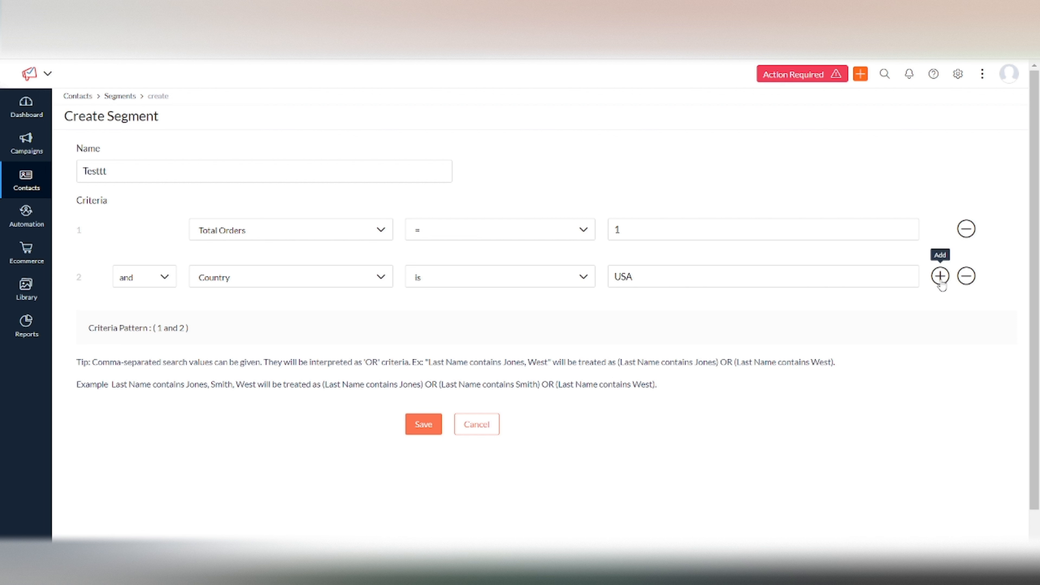
pyautogui.click(940, 277)
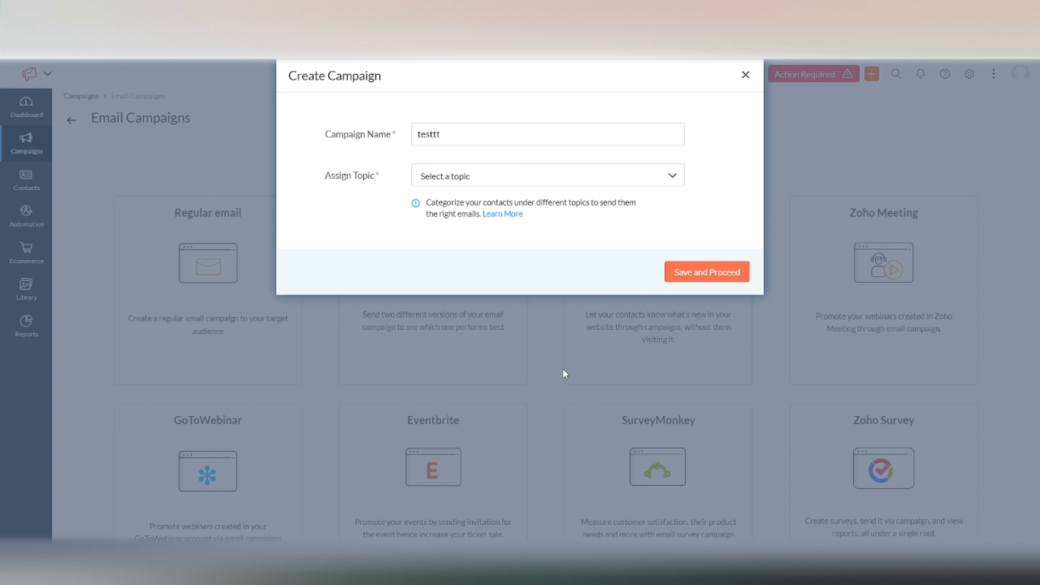
# Assign the topic Testing to the testtt campaign and save it to proceed to its setup
pyautogui.click(514, 178)
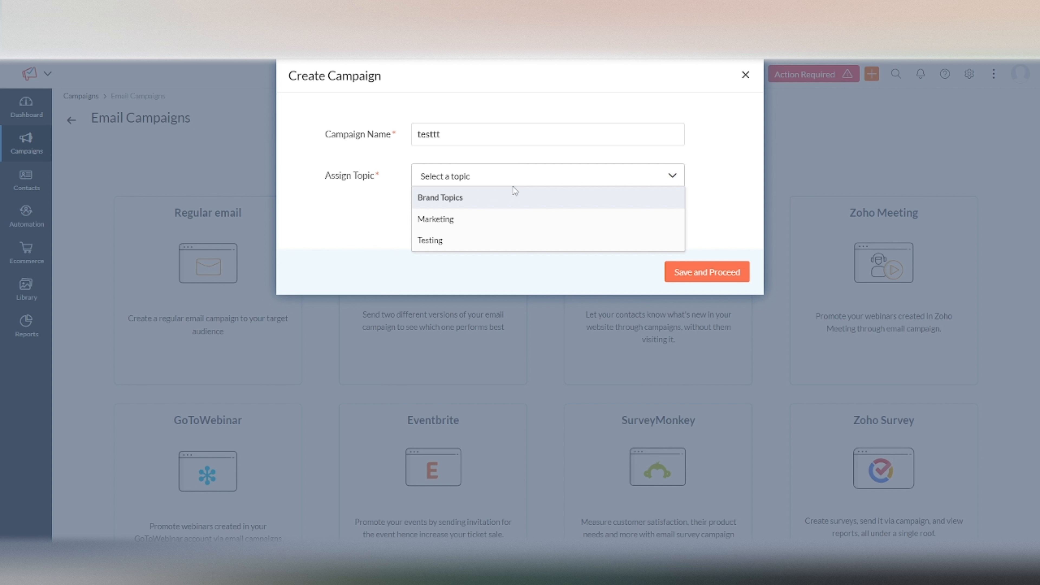
pyautogui.moveTo(336, 134); pyautogui.dragTo(366, 134)
pyautogui.click(451, 176)
pyautogui.click(465, 239)
pyautogui.click(719, 282)
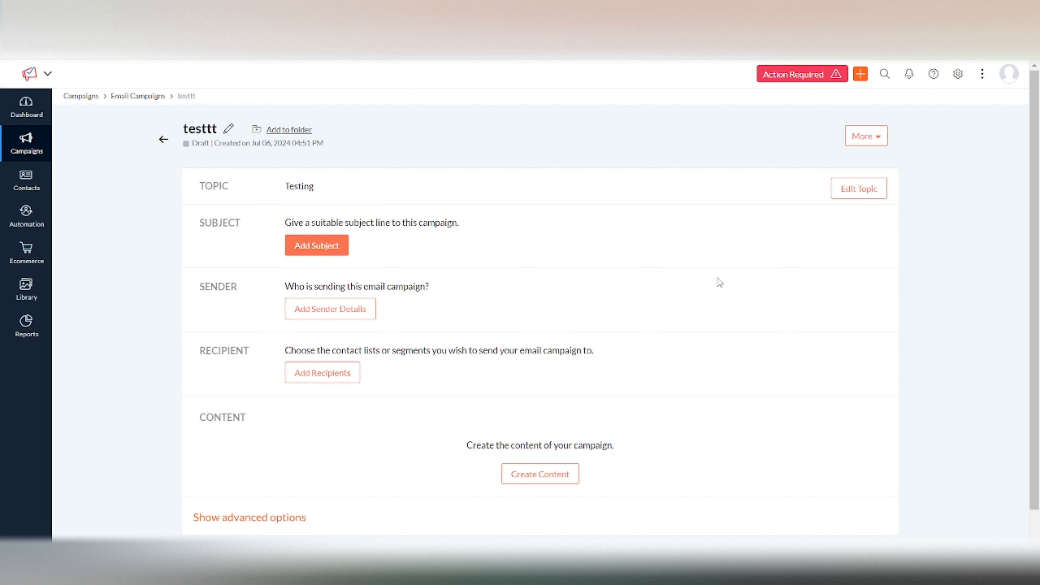
# Add the mailing lists test 08-06 and Task as the campaign's recipients and save the selection
pyautogui.scroll(-2, 488, 323)
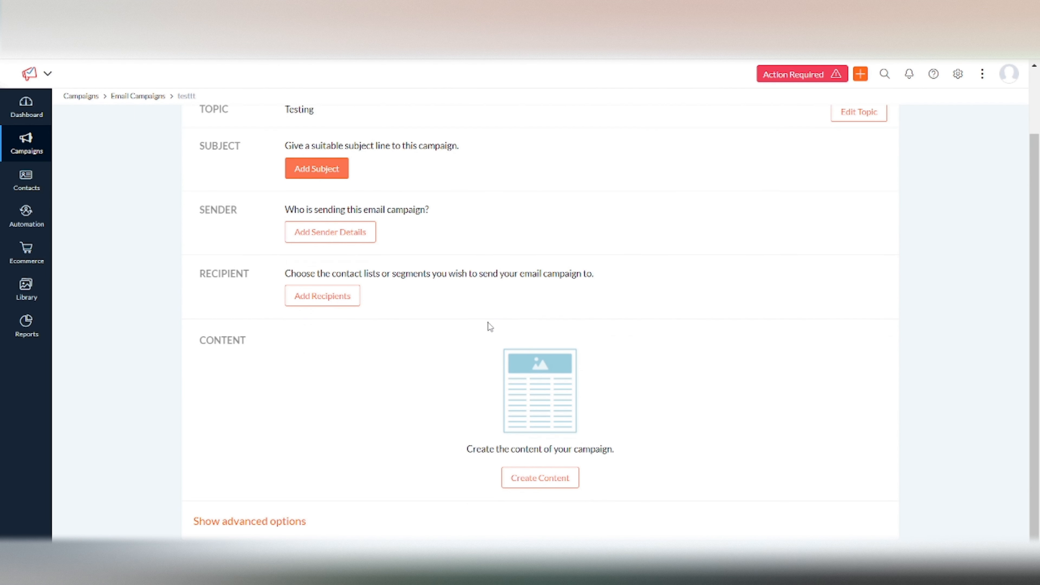
pyautogui.click(336, 307)
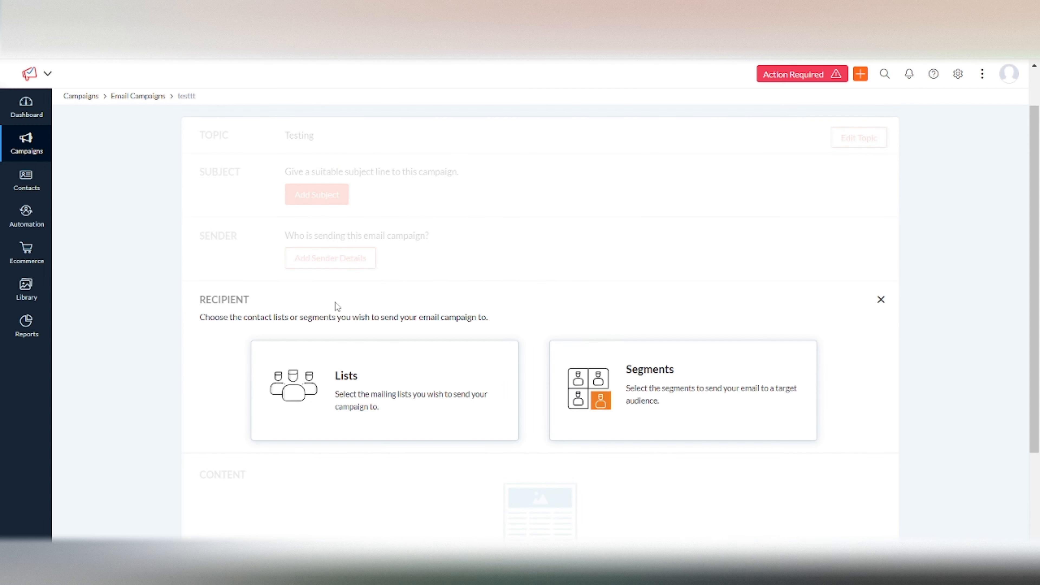
pyautogui.click(427, 393)
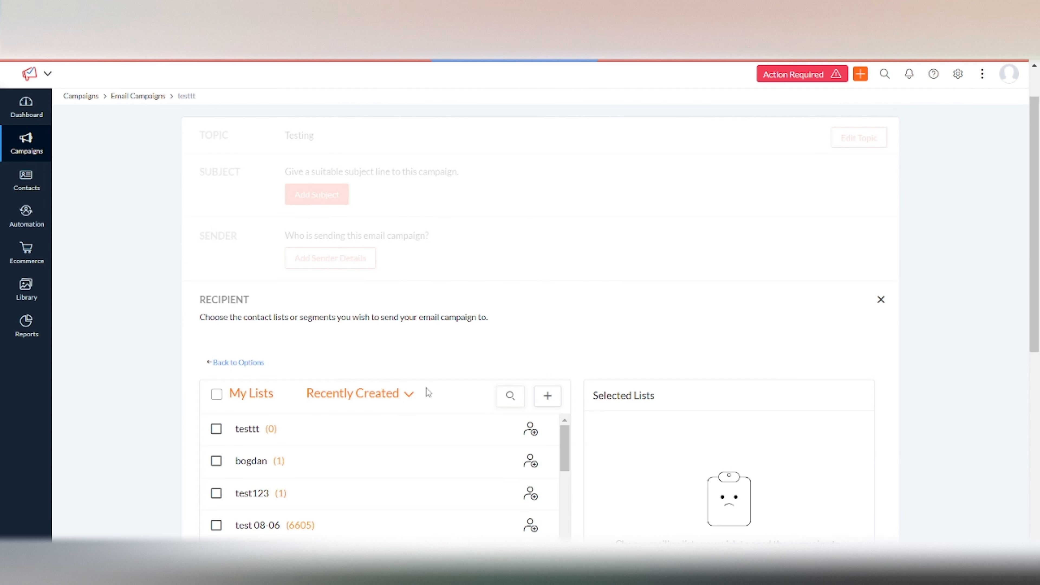
pyautogui.scroll(-3, 427, 393)
pyautogui.click(216, 351)
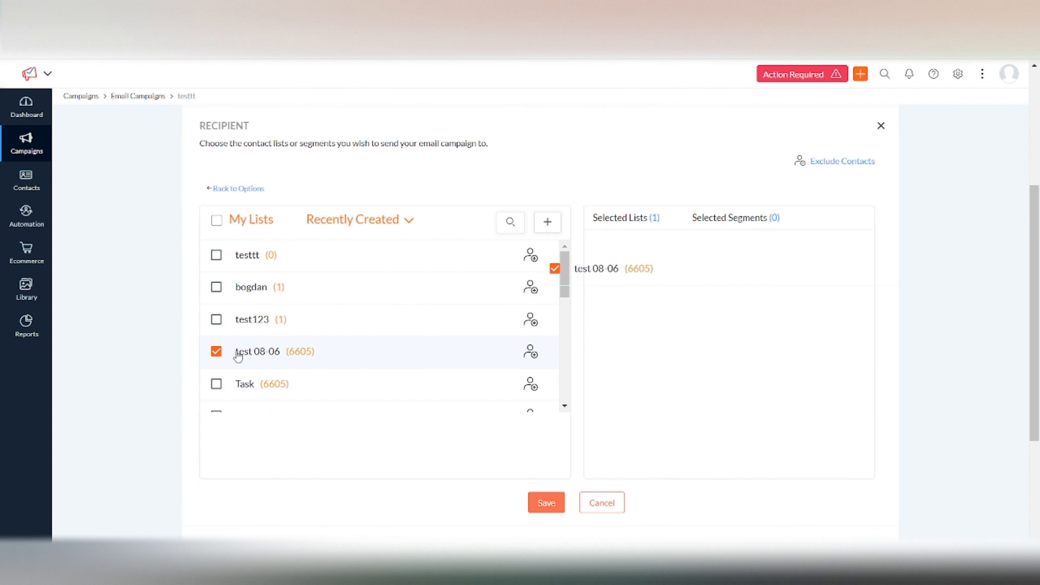
pyautogui.click(216, 384)
pyautogui.scroll(-3, 448, 371)
pyautogui.scroll(-3, 448, 371)
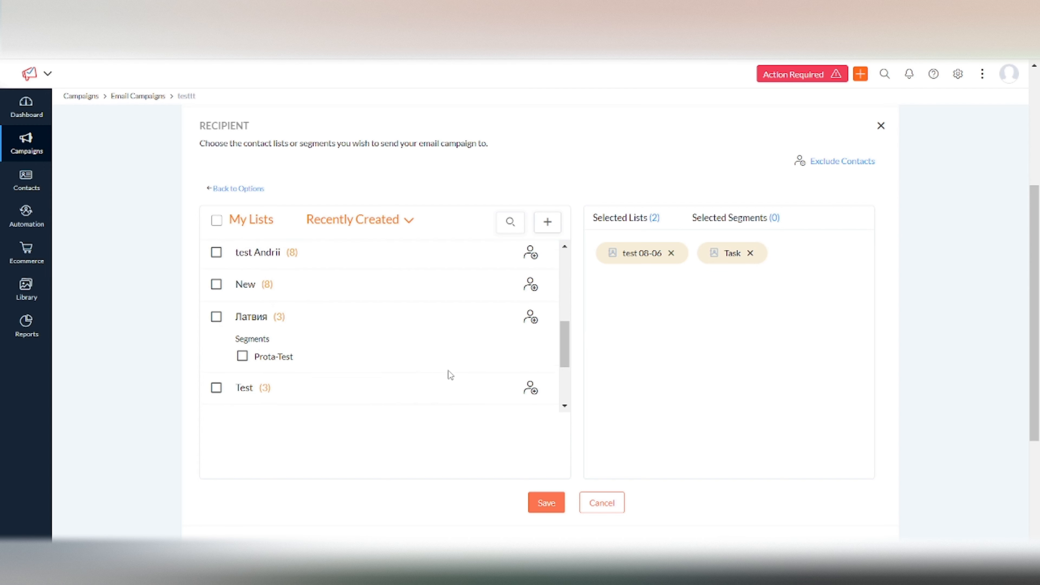
pyautogui.click(543, 508)
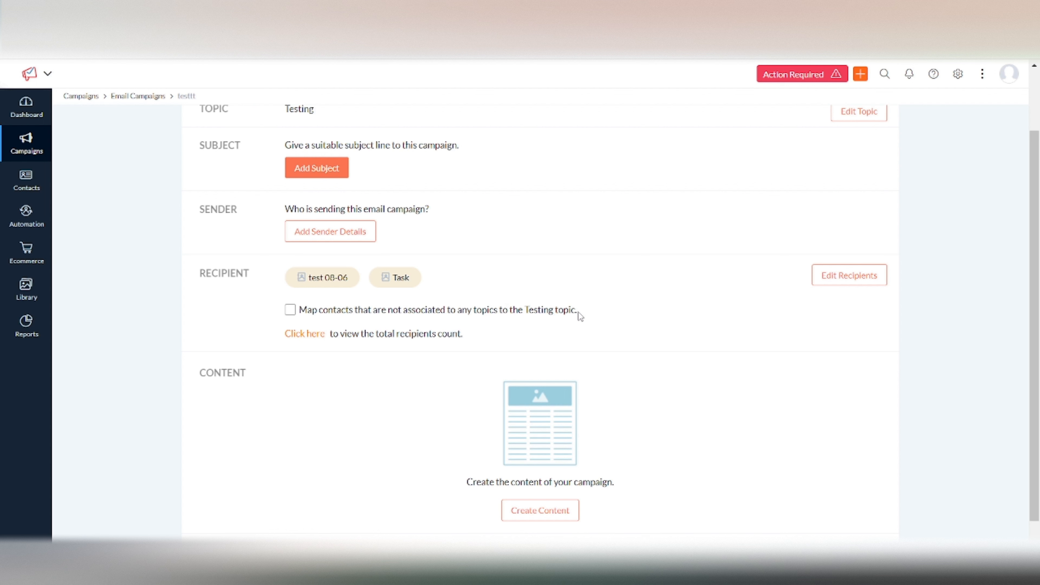
# Read the option for mapping contacts without a topic, and display the campaign's total recipients count
pyautogui.moveTo(580, 314); pyautogui.dragTo(339, 324)
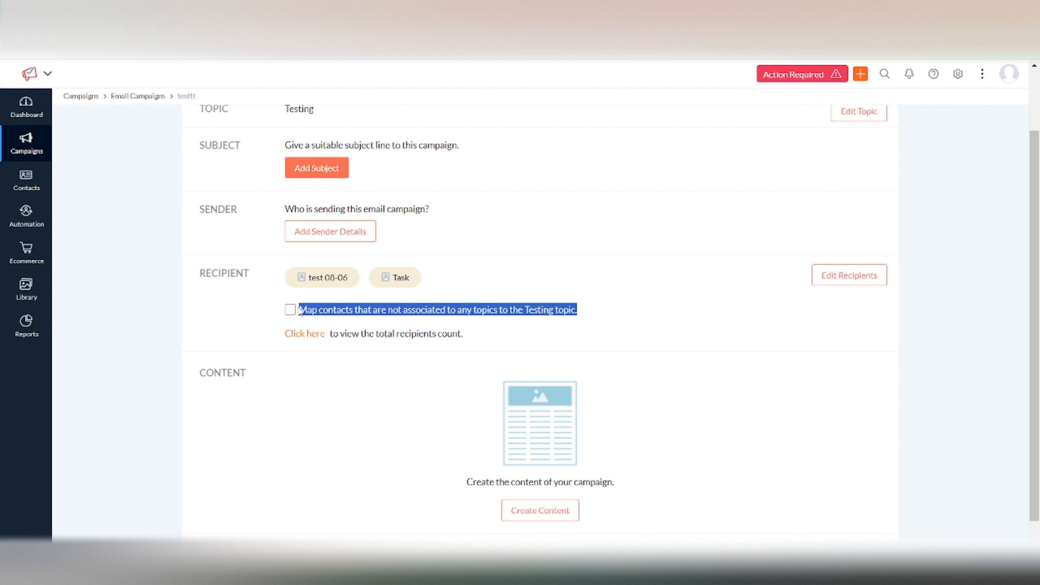
pyautogui.click(430, 307)
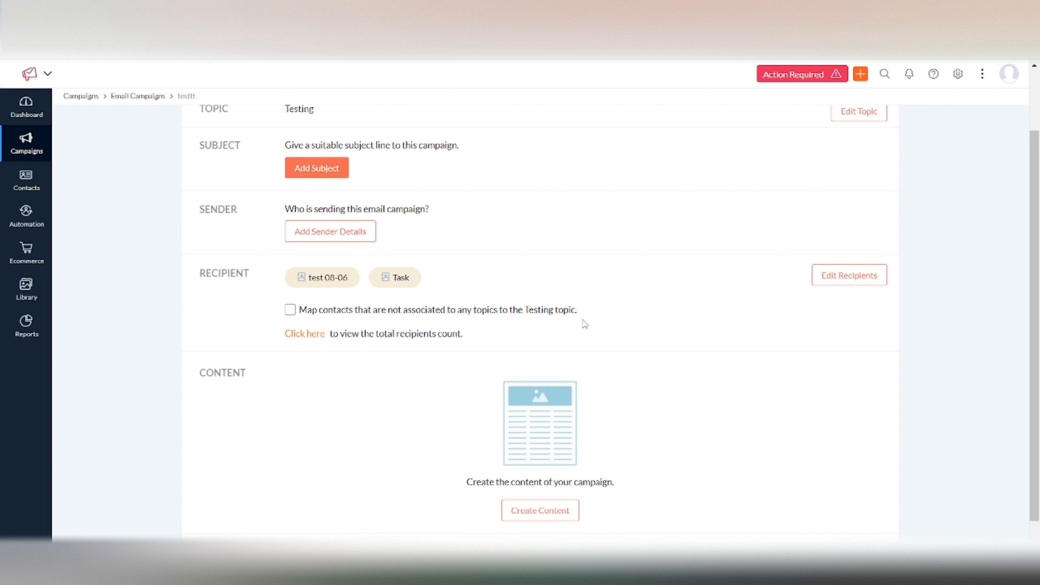
pyautogui.click(309, 336)
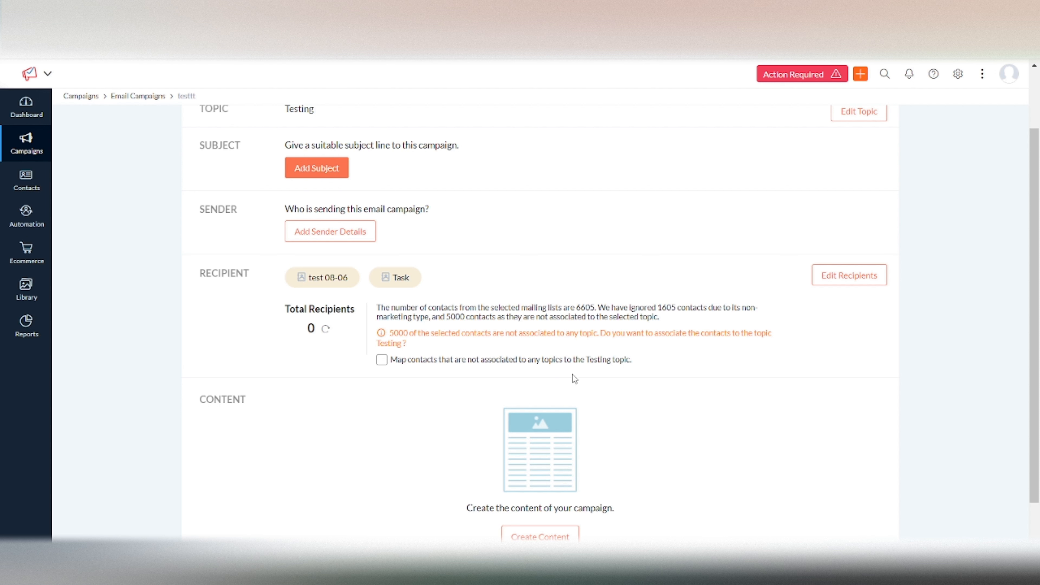
# Map the contacts not associated with any topic to the Testing topic, and refresh the total recipients count
pyautogui.click(382, 361)
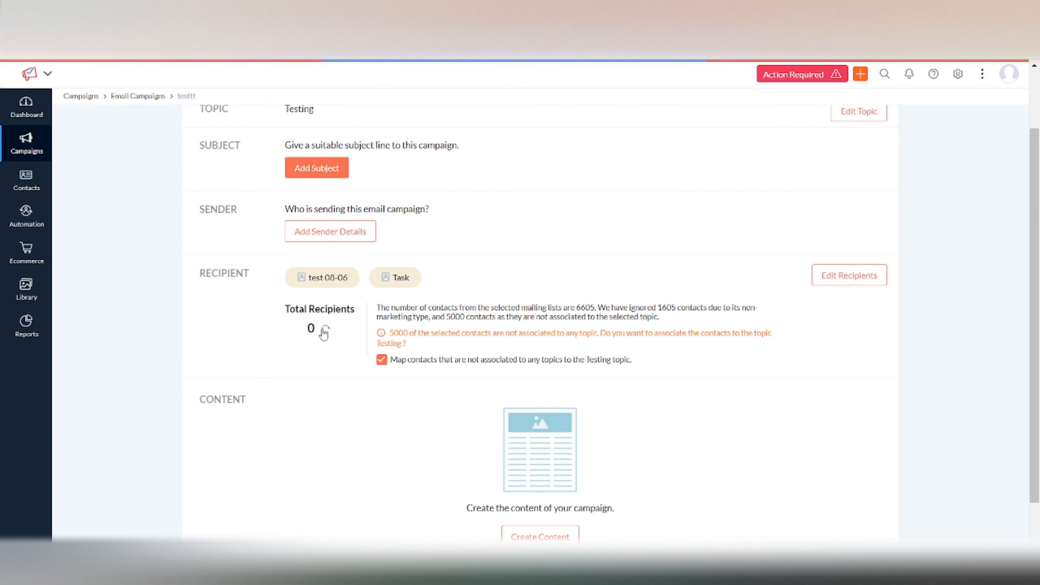
pyautogui.click(291, 335)
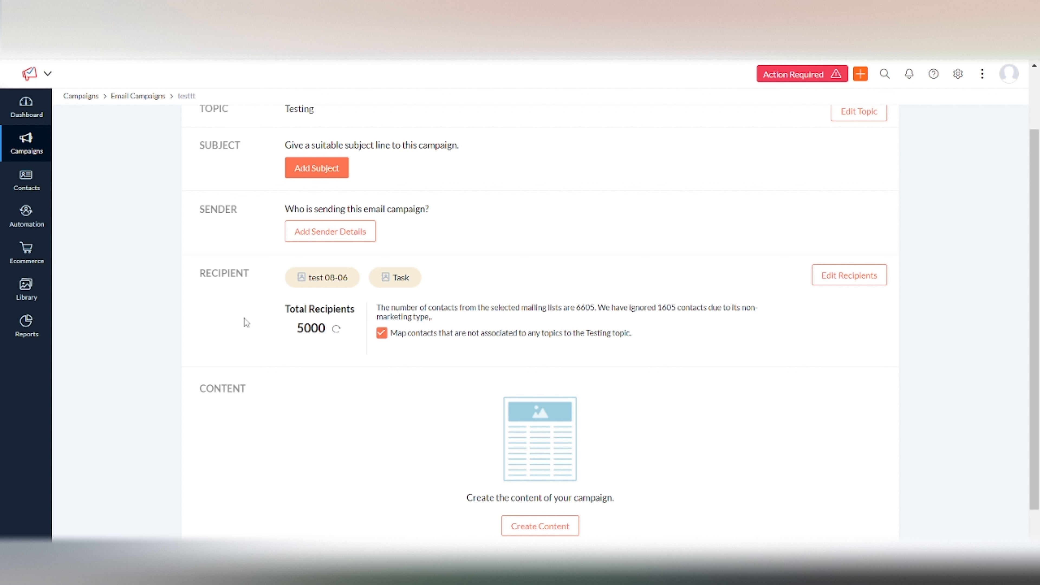
pyautogui.moveTo(292, 328); pyautogui.dragTo(327, 335)
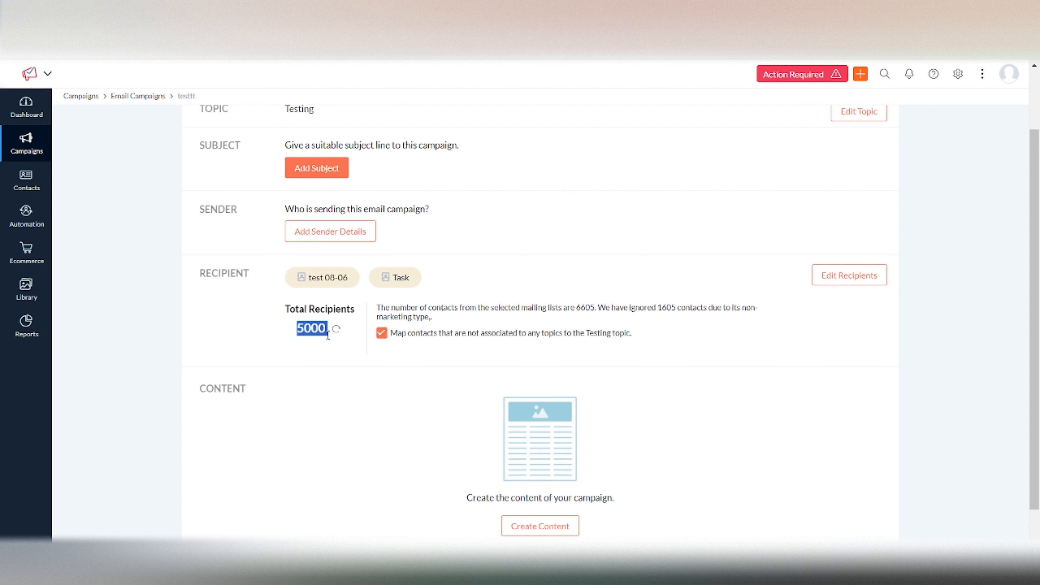
pyautogui.click(380, 438)
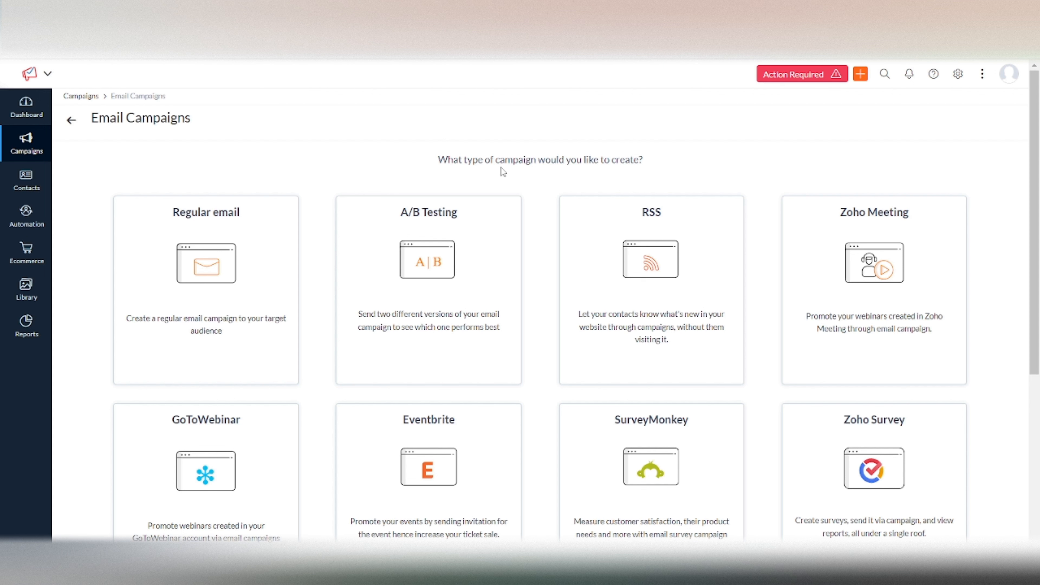
# Create a new A/B Testing email campaign
pyautogui.moveTo(144, 302)
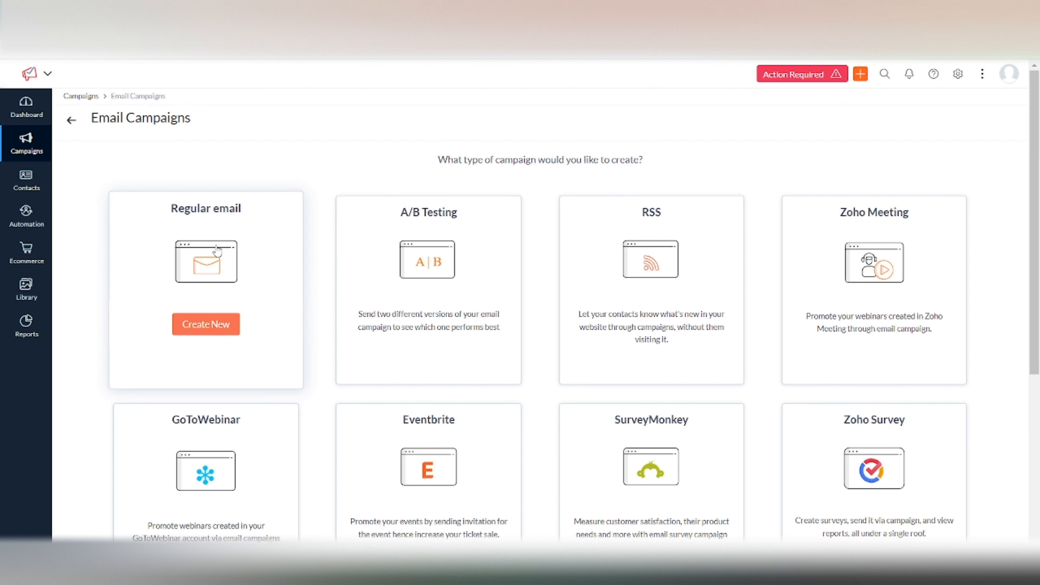
pyautogui.moveTo(458, 274)
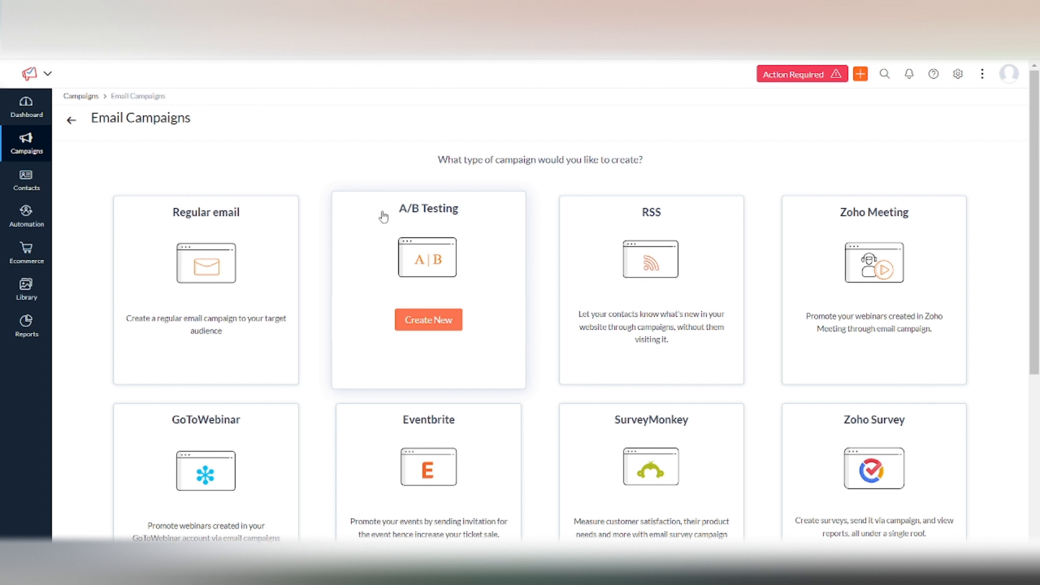
pyautogui.click(431, 327)
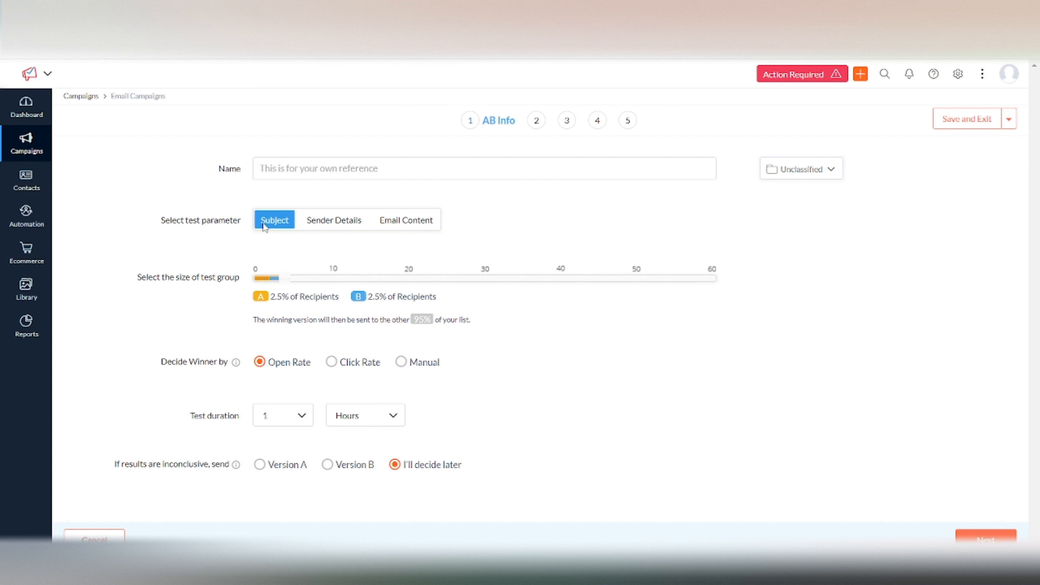
# Try the A/B test parameters Sender Details, Email Content and Subject in turn, finishing on Email Content
pyautogui.click(342, 227)
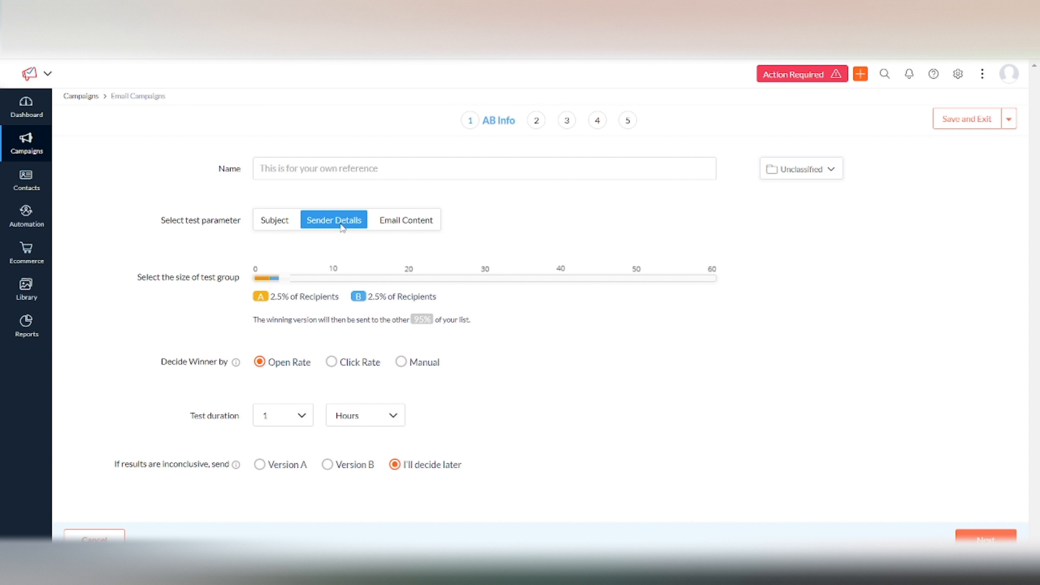
pyautogui.click(418, 228)
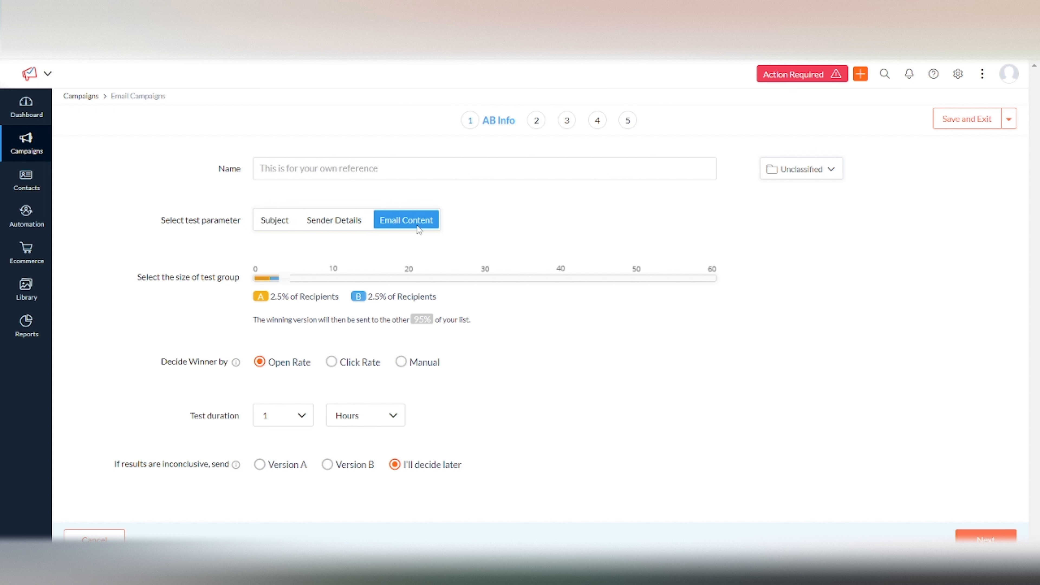
pyautogui.click(275, 227)
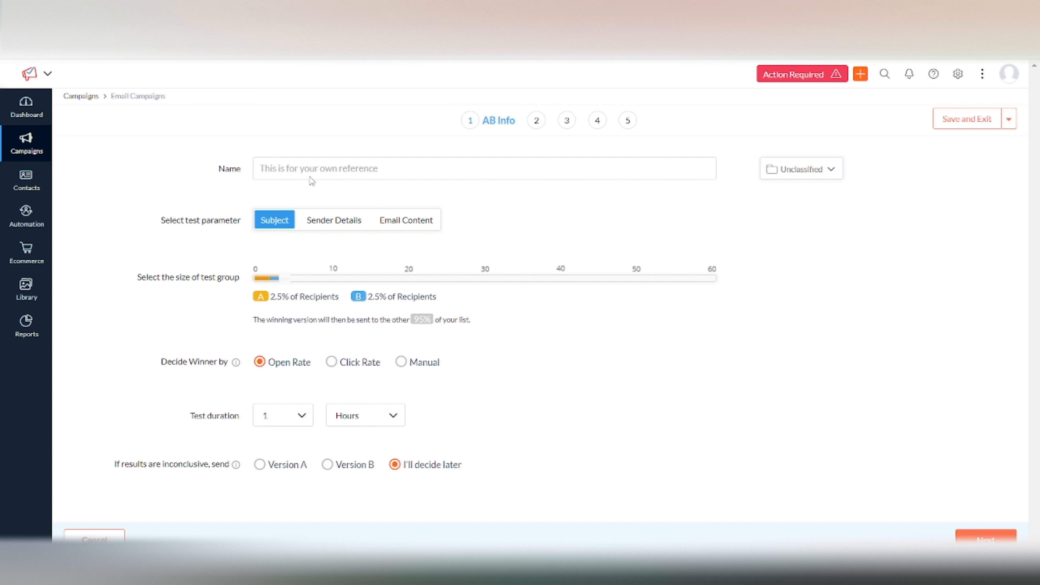
pyautogui.click(329, 224)
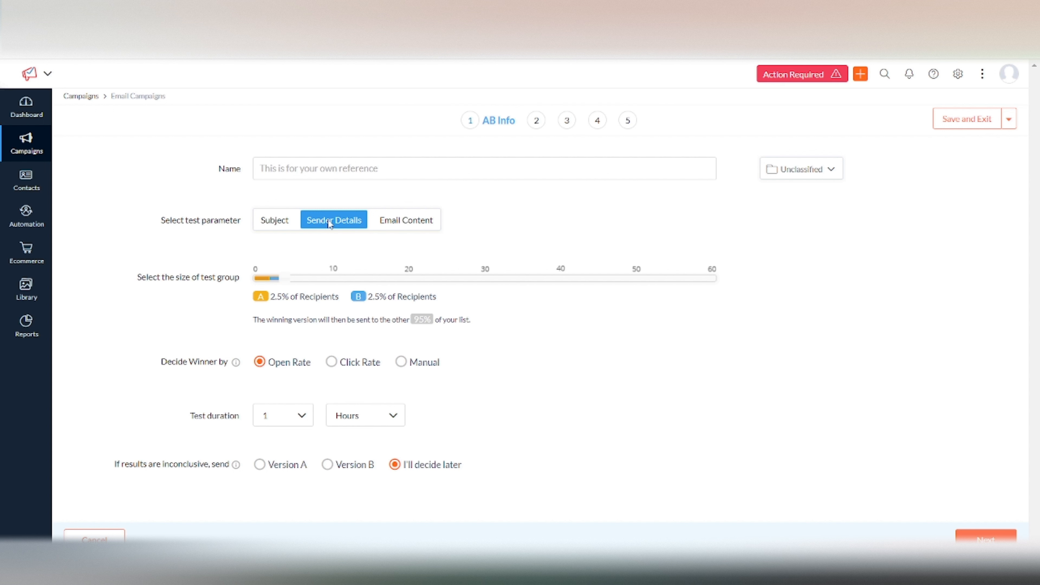
pyautogui.click(404, 226)
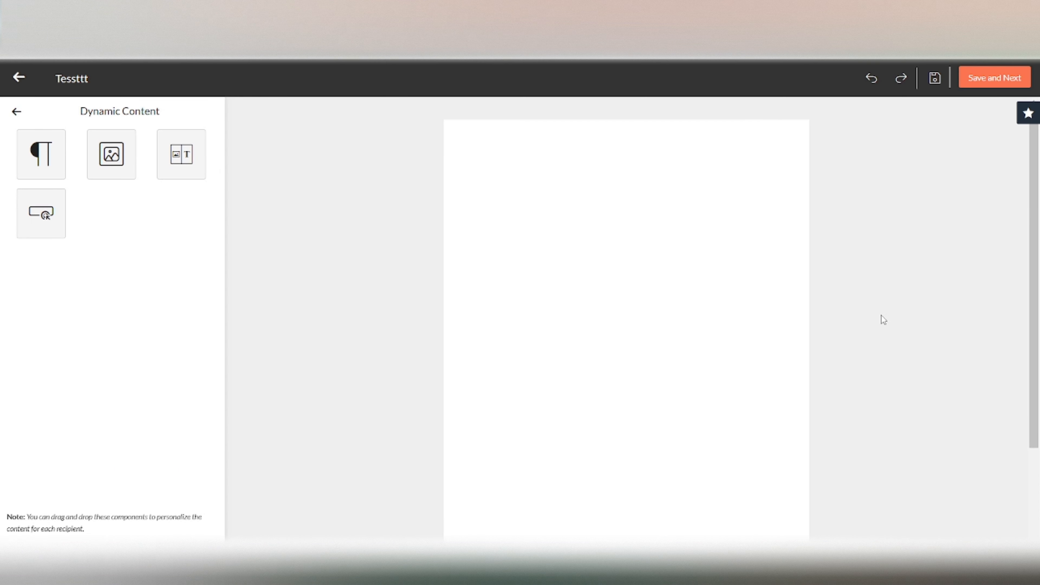
# Leave the Dynamic Content components in the email editor and return to the previous component list
pyautogui.click(16, 111)
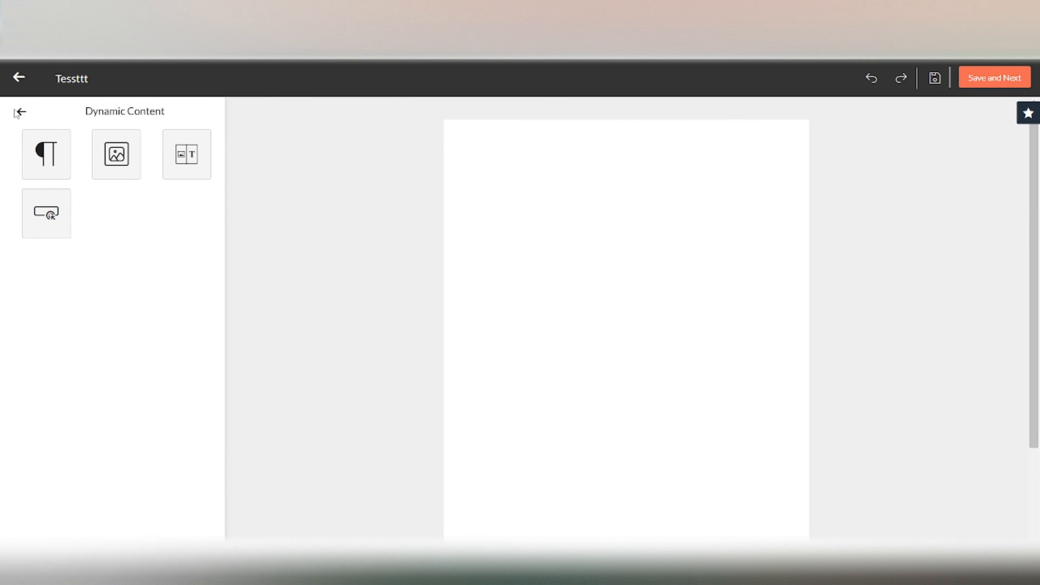